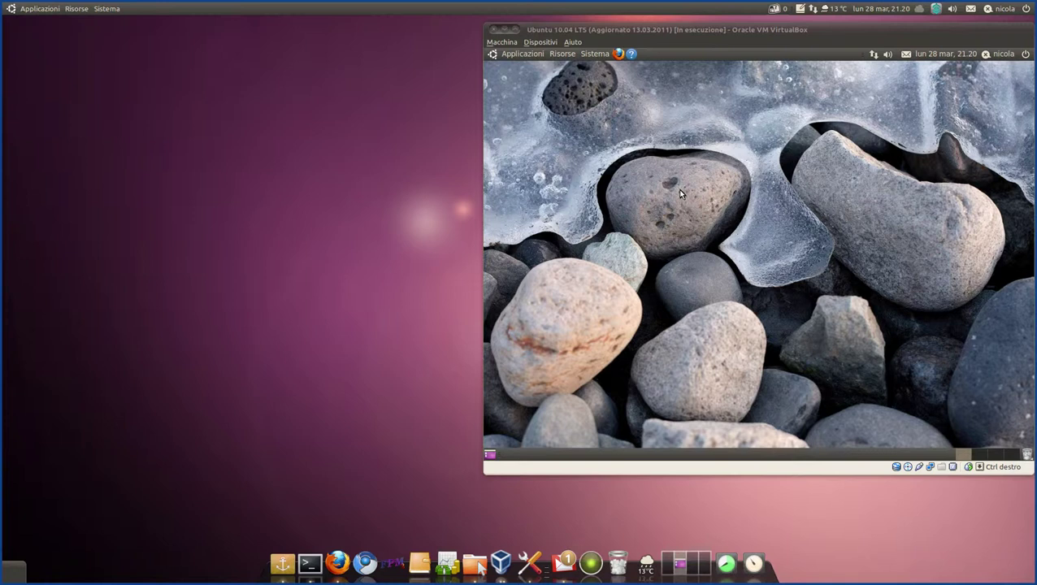
Open the chat contact list in the virtual machine and look over the actions available for the listed contact.
{"action": "left_click", "coordinate": [667, 30]}
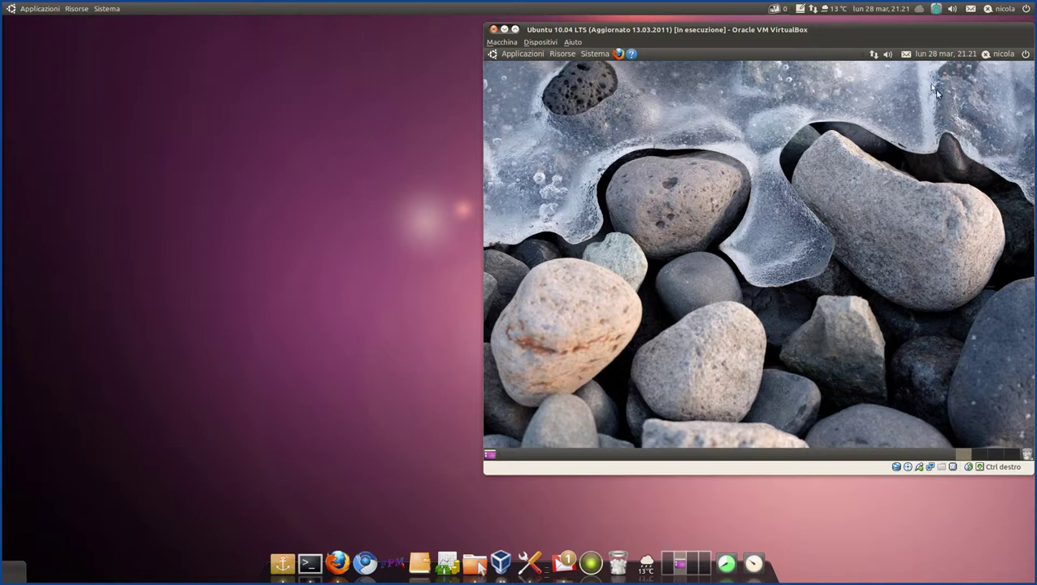
{"action": "left_click", "coordinate": [906, 54]}
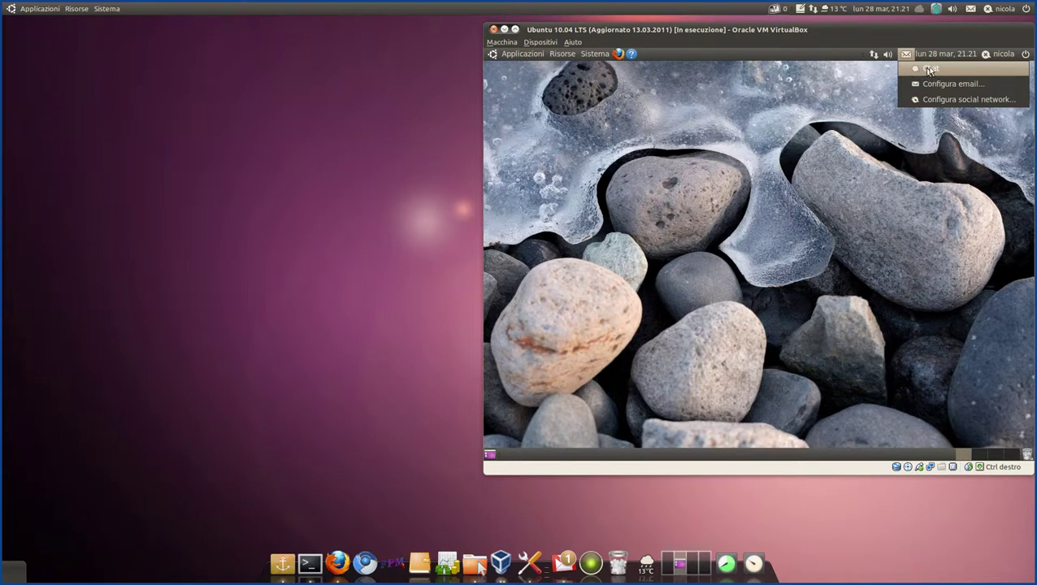
{"action": "left_click", "coordinate": [931, 69]}
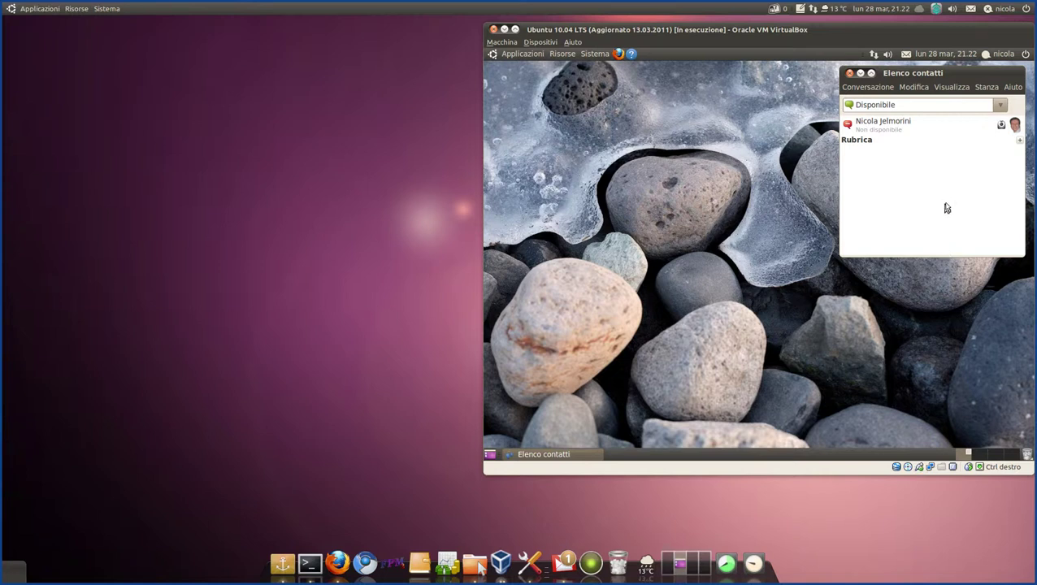
{"action": "right_click", "coordinate": [885, 126]}
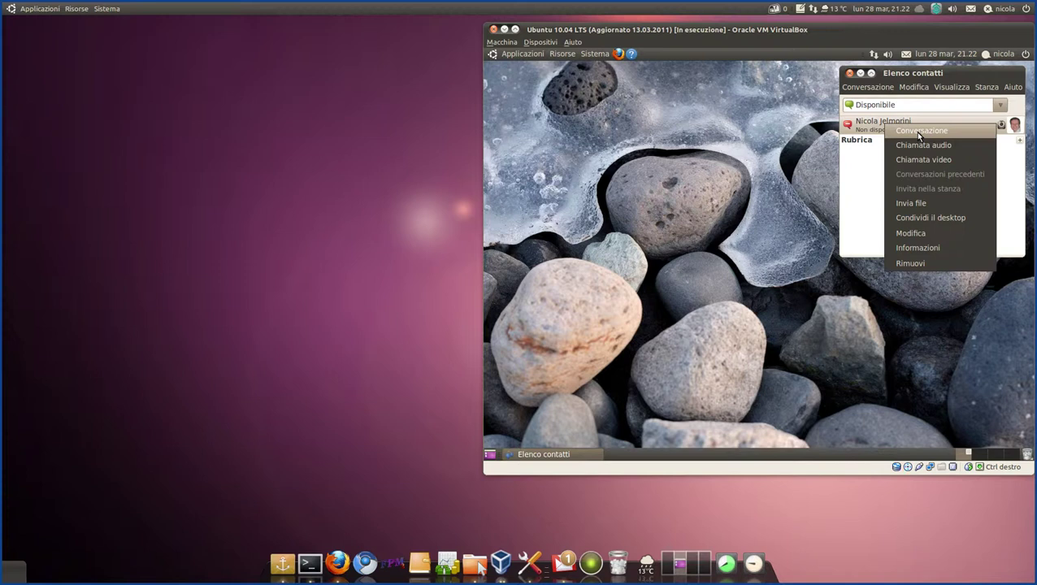
{"action": "left_click", "coordinate": [938, 73]}
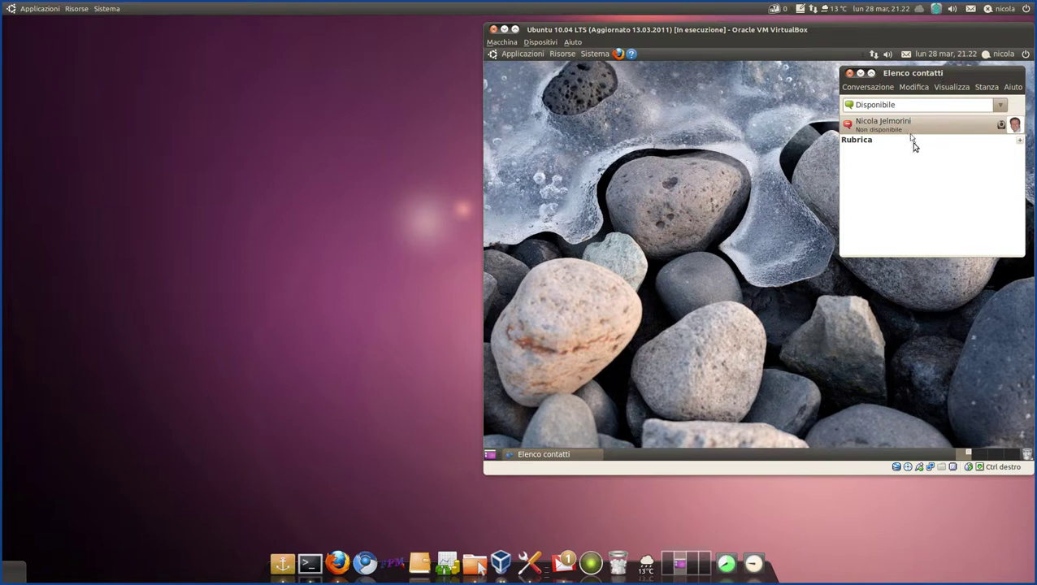
Review the messaging and VoIP accounts and the protocols offered for a new account, without adding one.
{"action": "left_click", "coordinate": [913, 87]}
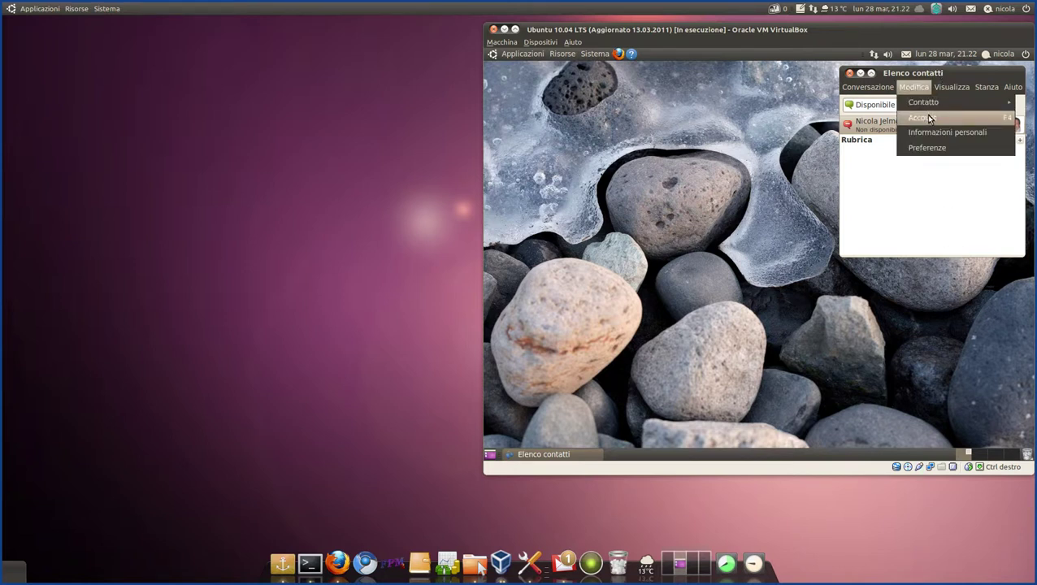
{"action": "left_click", "coordinate": [926, 117]}
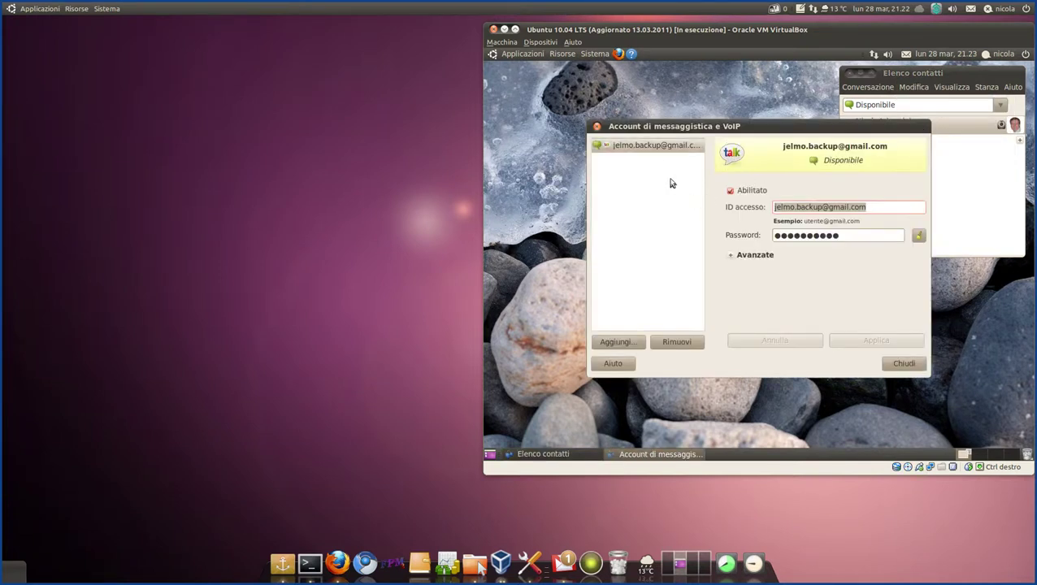
{"action": "left_click", "coordinate": [637, 342]}
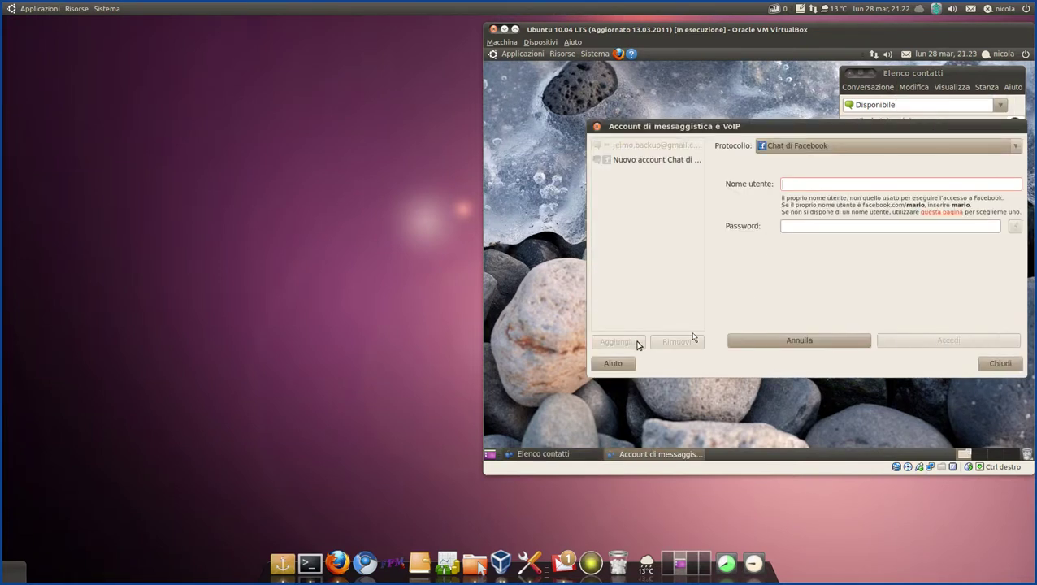
{"action": "left_click", "coordinate": [772, 146]}
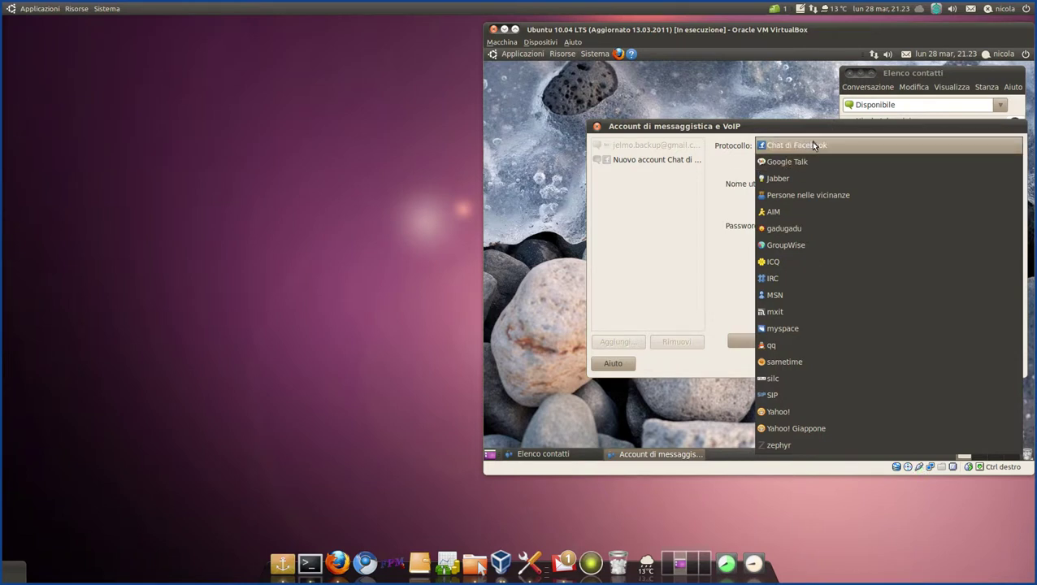
{"action": "left_click", "coordinate": [675, 235]}
{"action": "left_click", "coordinate": [993, 364]}
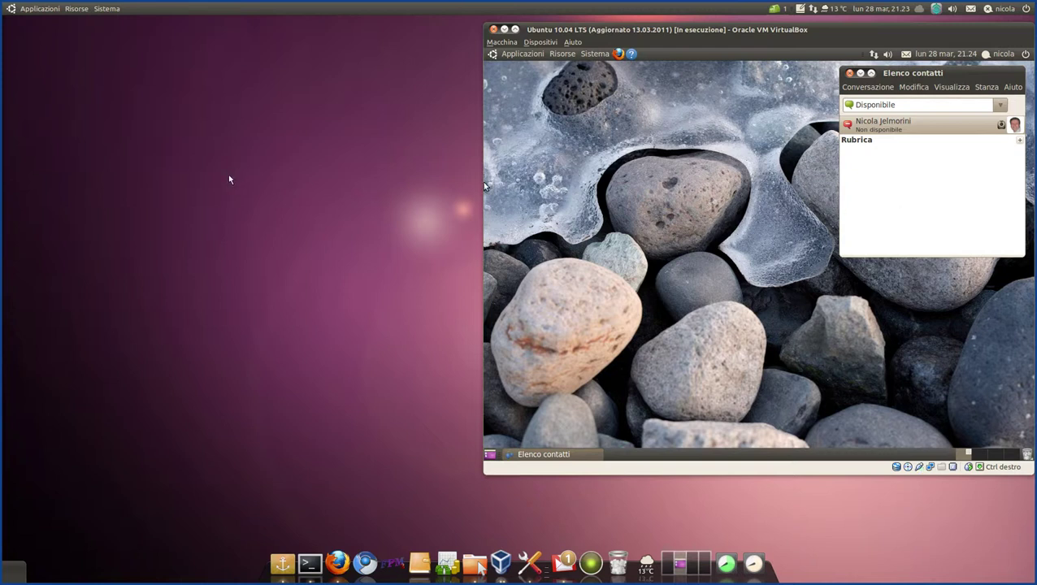
Open the chat contact list on the host desktop and set its status to Disponibile.
{"action": "left_click", "coordinate": [974, 10]}
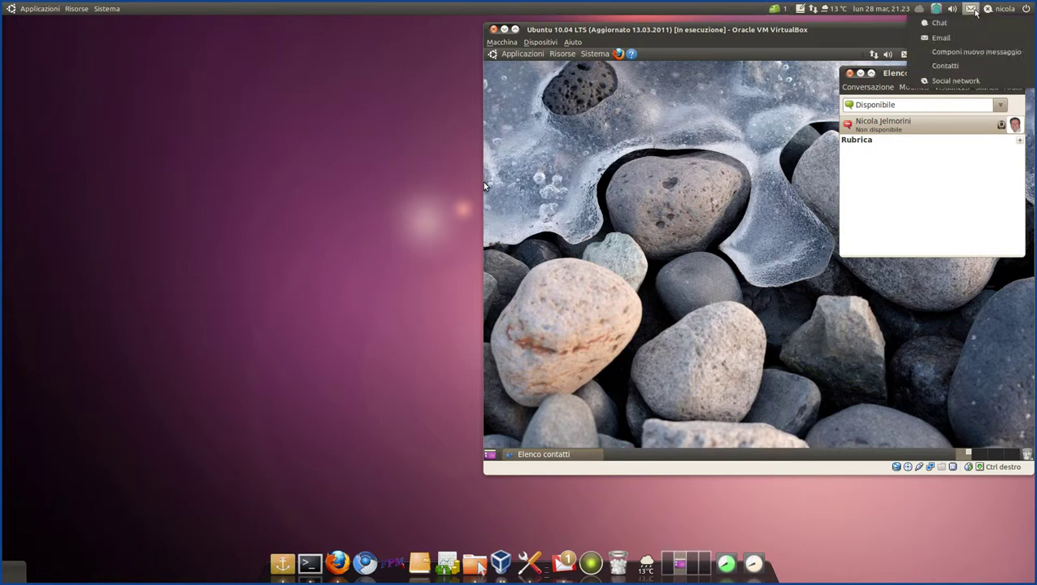
{"action": "left_click", "coordinate": [951, 26]}
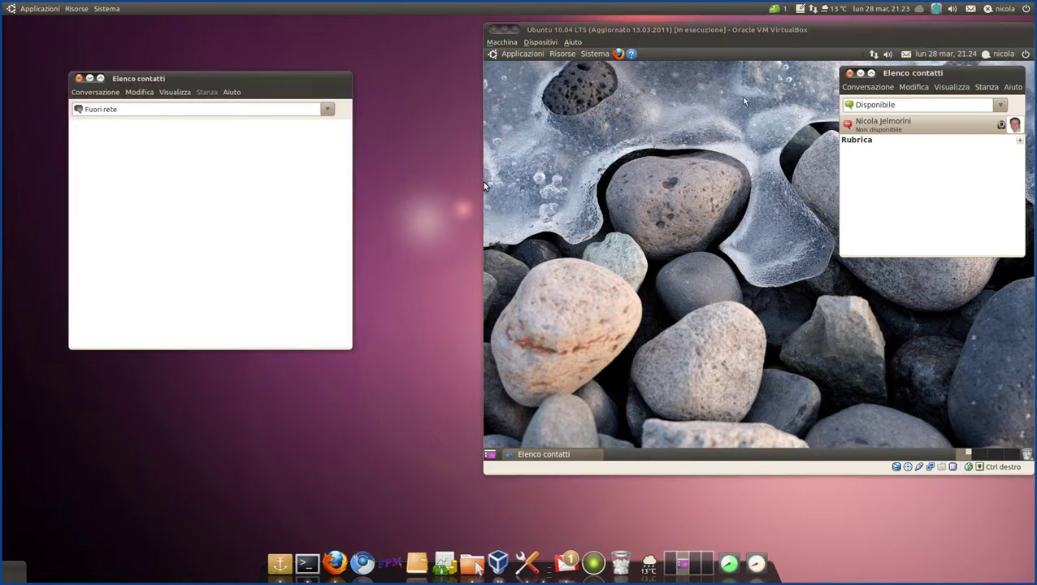
{"action": "left_click_drag", "start_coordinate": [251, 85], "coordinate": [272, 71]}
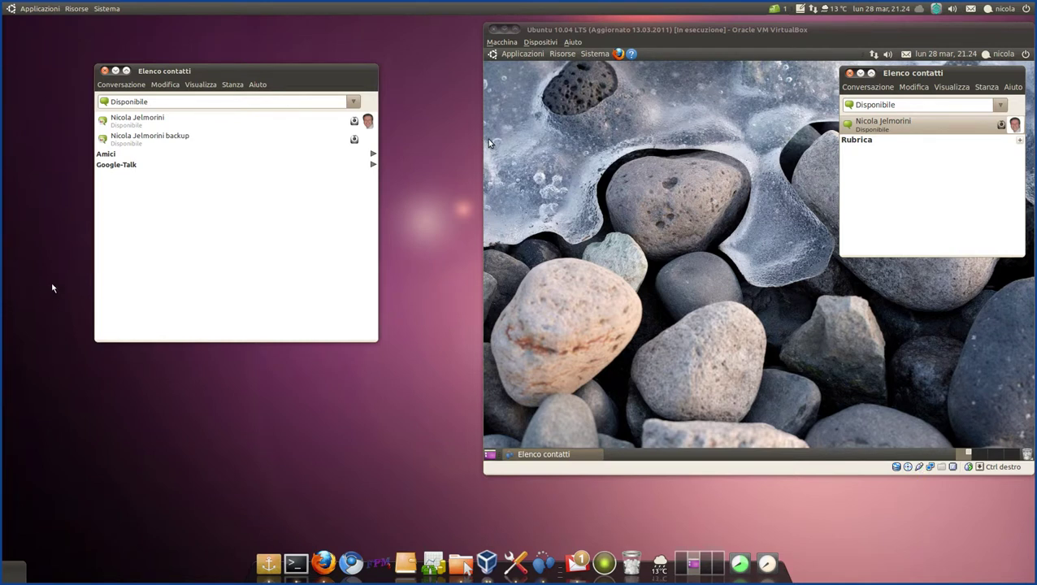
Share the virtual machine's desktop with the online contact and accept the sharing invitation on the host.
{"action": "right_click", "coordinate": [948, 128]}
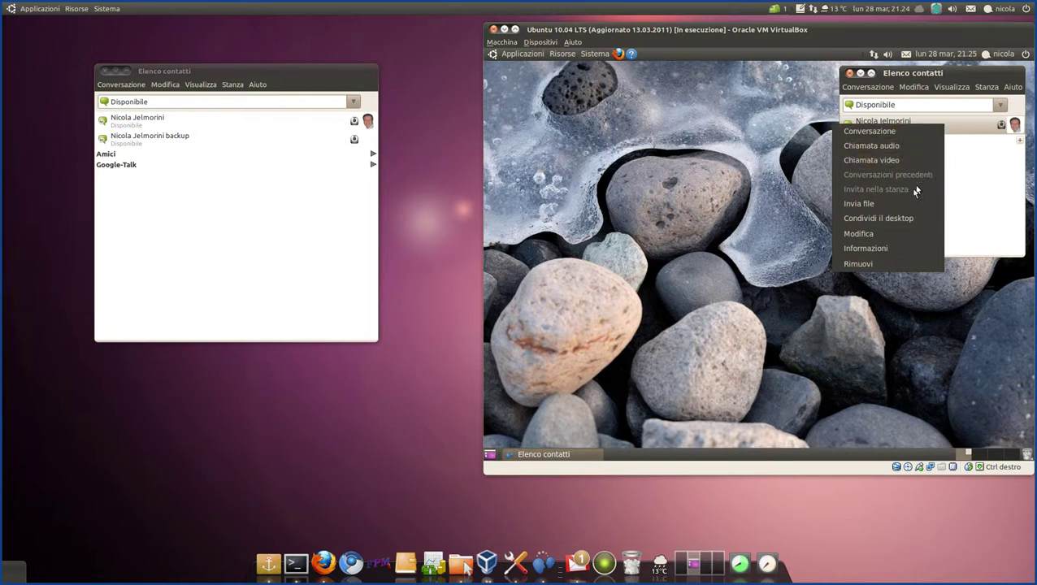
{"action": "left_click", "coordinate": [856, 220]}
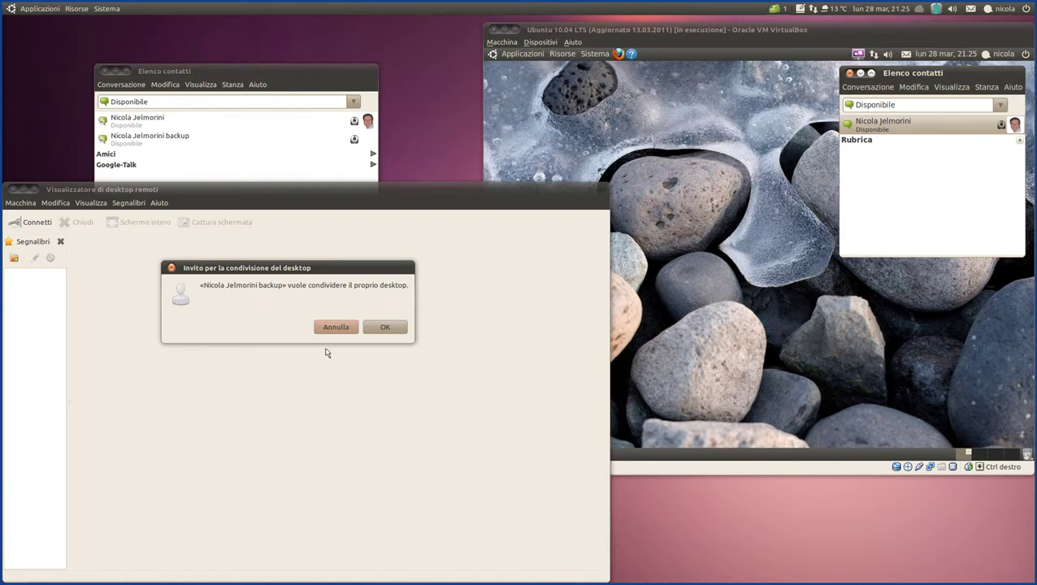
{"action": "left_click", "coordinate": [385, 327]}
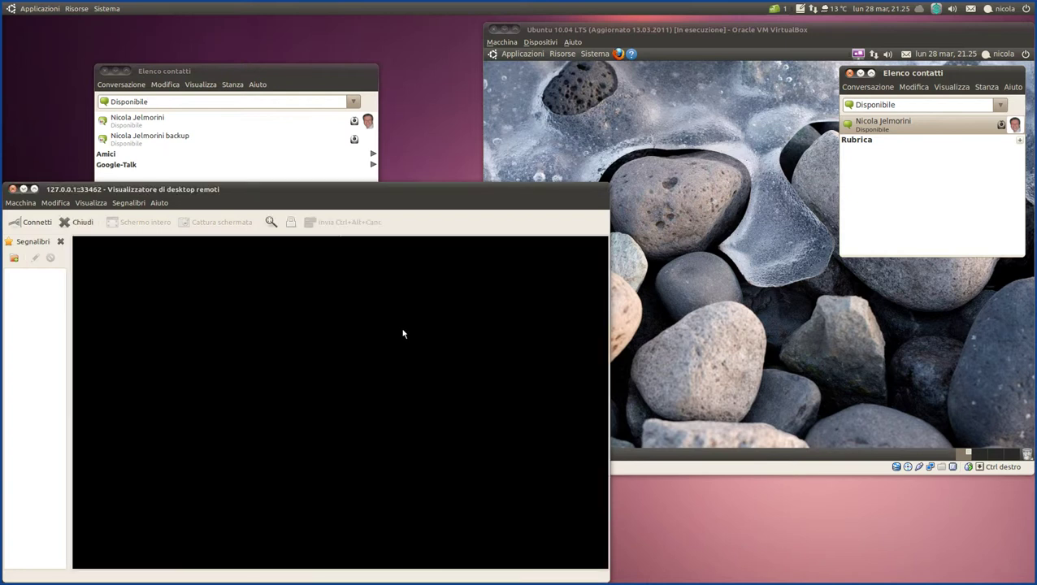
Reposition and slightly enlarge the remote desktop viewer, and move the contact list within the shared desktop.
{"action": "left_click_drag", "start_coordinate": [301, 197], "coordinate": [312, 128]}
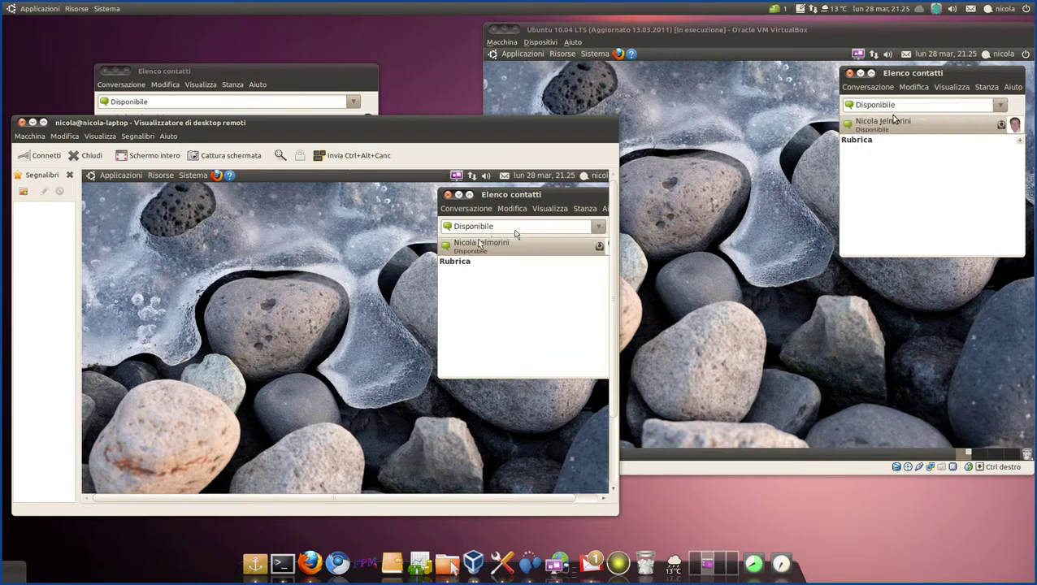
{"action": "mouse_move", "coordinate": [494, 196]}
{"action": "left_mouse_down"}
{"action": "mouse_move", "coordinate": [364, 218]}
{"action": "mouse_move", "coordinate": [260, 257]}
{"action": "mouse_move", "coordinate": [265, 227]}
{"action": "mouse_move", "coordinate": [286, 211]}
{"action": "mouse_move", "coordinate": [468, 204]}
{"action": "mouse_move", "coordinate": [481, 194]}
{"action": "left_mouse_up"}
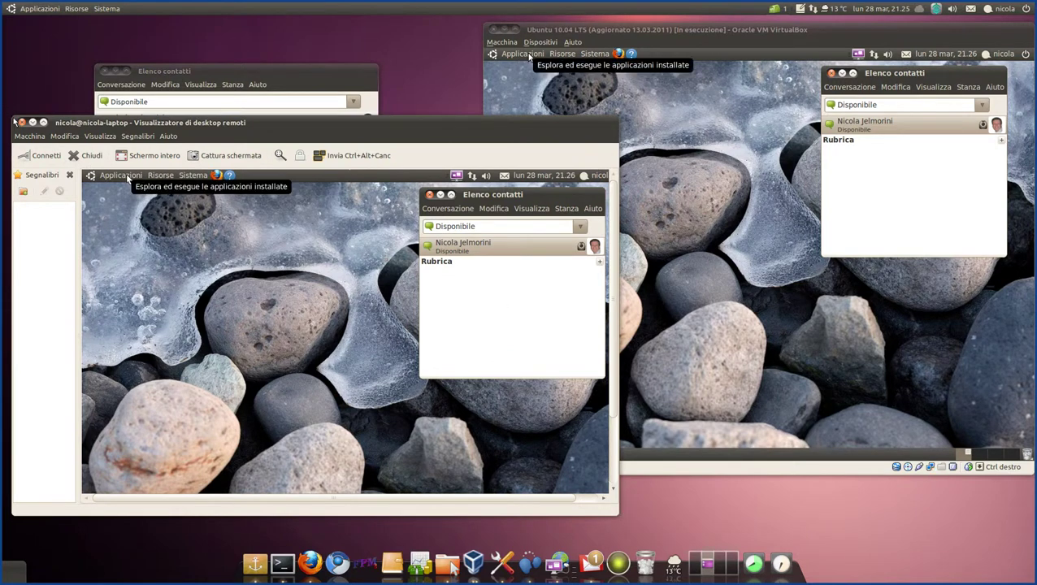
{"action": "left_click_drag", "start_coordinate": [14, 120], "coordinate": [5, 92]}
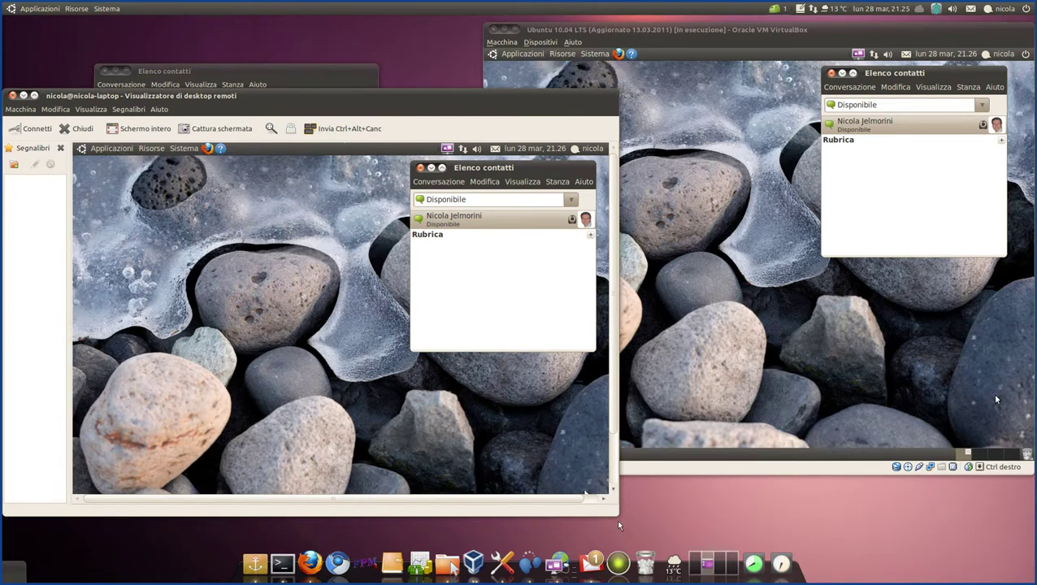
{"action": "left_click_drag", "start_coordinate": [615, 515], "coordinate": [626, 522]}
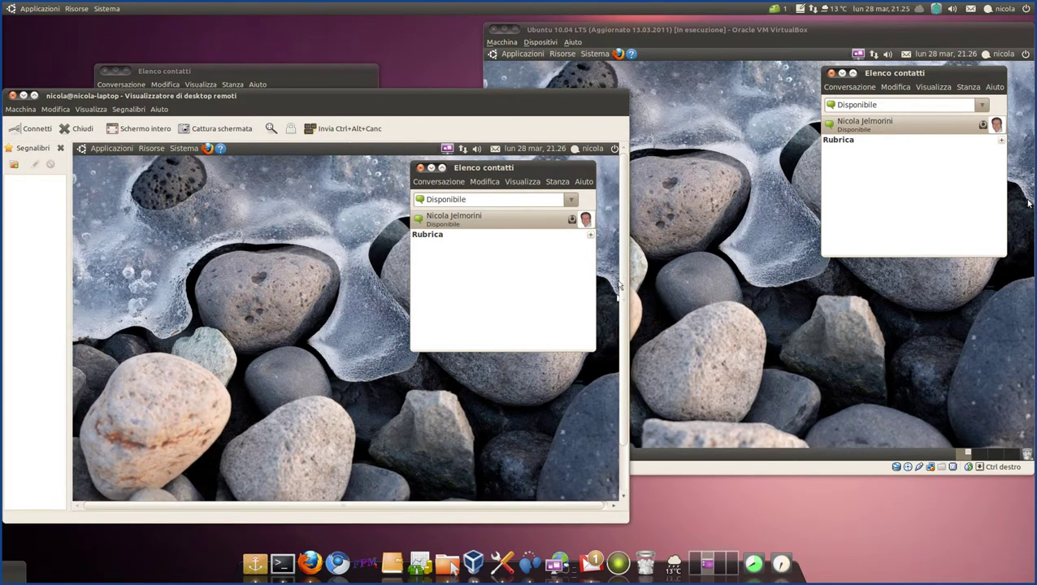
{"action": "left_click_drag", "start_coordinate": [625, 264], "coordinate": [624, 313]}
{"action": "mouse_move", "coordinate": [231, 506]}
{"action": "left_mouse_down"}
{"action": "mouse_move", "coordinate": [299, 505]}
{"action": "mouse_move", "coordinate": [215, 491]}
{"action": "left_mouse_up"}
{"action": "left_click_drag", "start_coordinate": [624, 237], "coordinate": [636, 277]}
{"action": "left_click_drag", "start_coordinate": [462, 175], "coordinate": [485, 176]}
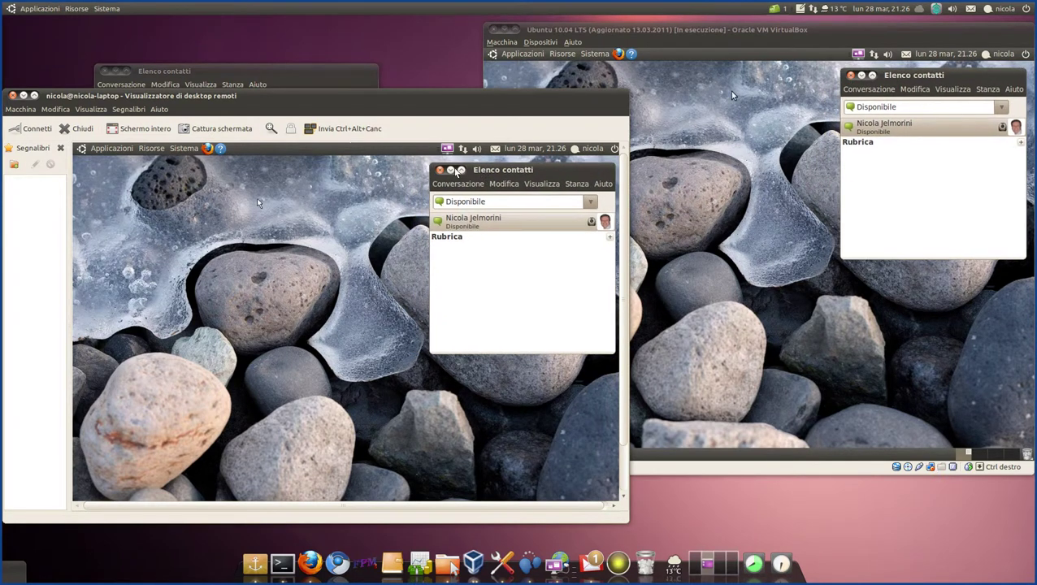
Browse the Applicazioni, Risorse and Sistema menus of the shared desktop through the remote viewer.
{"action": "left_click", "coordinate": [129, 148]}
{"action": "mouse_move", "coordinate": [129, 179]}
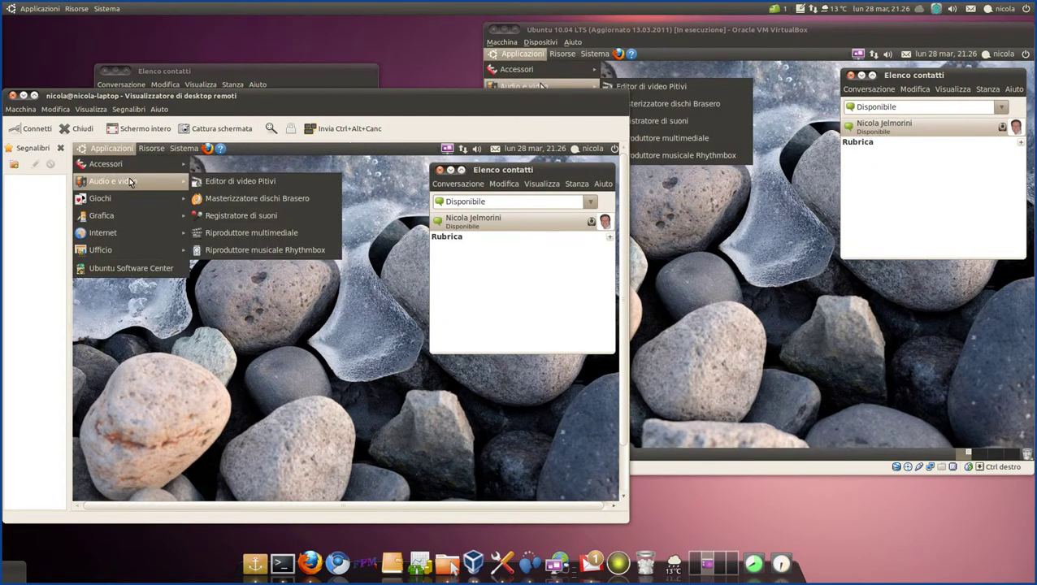
{"action": "mouse_move", "coordinate": [139, 218]}
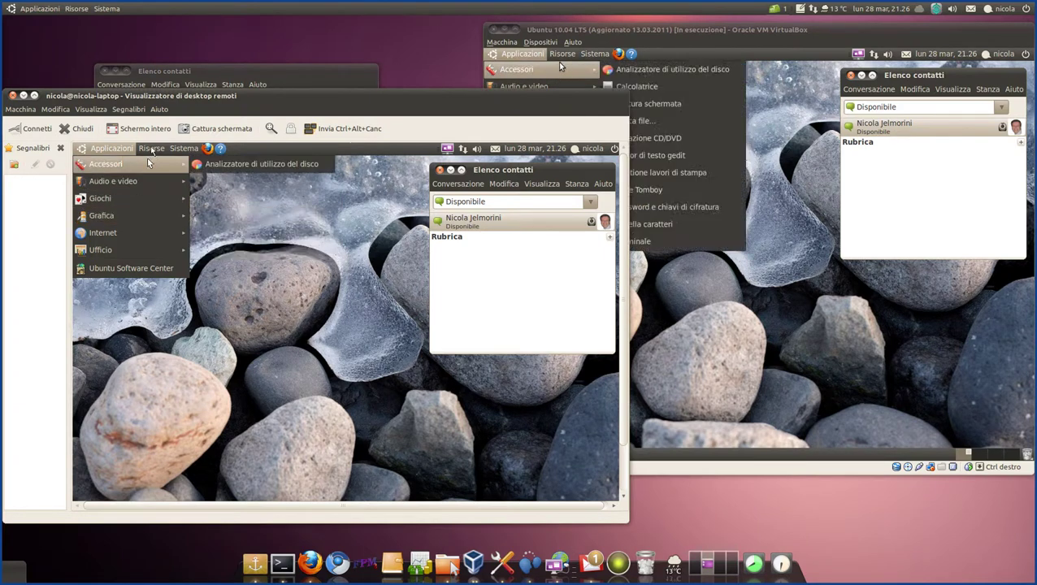
{"action": "mouse_move", "coordinate": [151, 150]}
{"action": "mouse_move", "coordinate": [184, 148]}
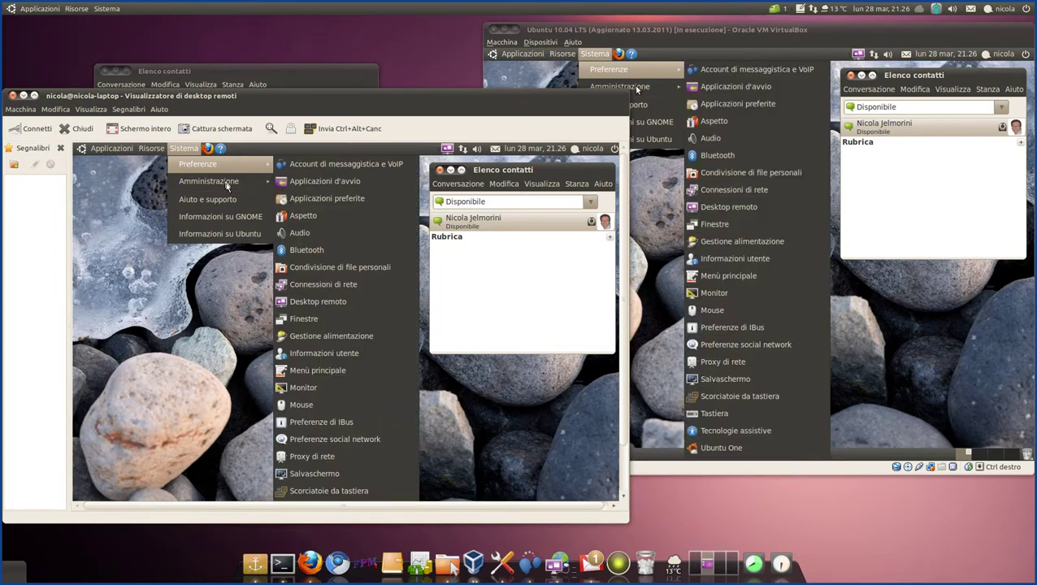
{"action": "mouse_move", "coordinate": [238, 186]}
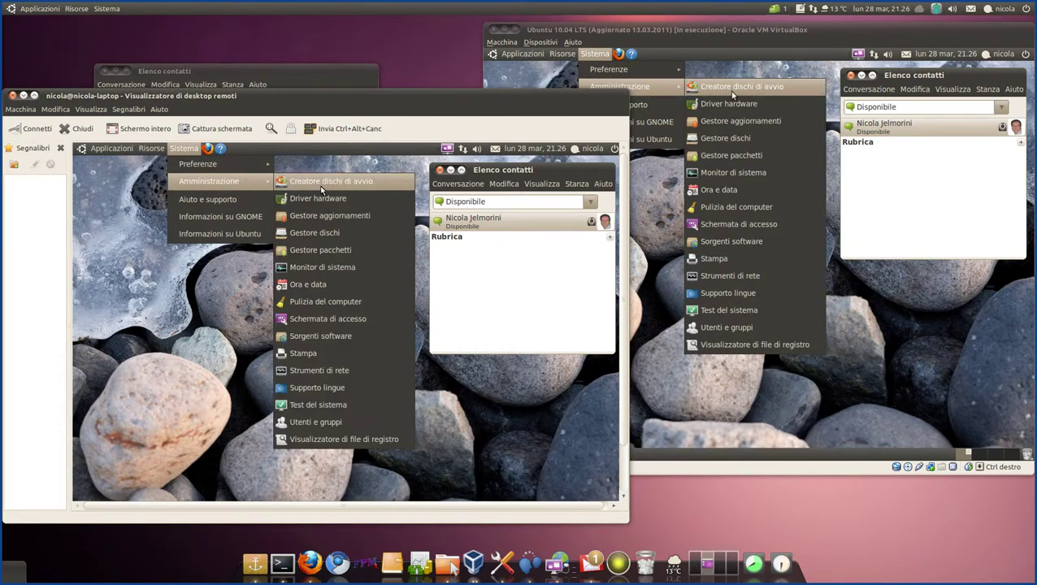
{"action": "left_click", "coordinate": [199, 311]}
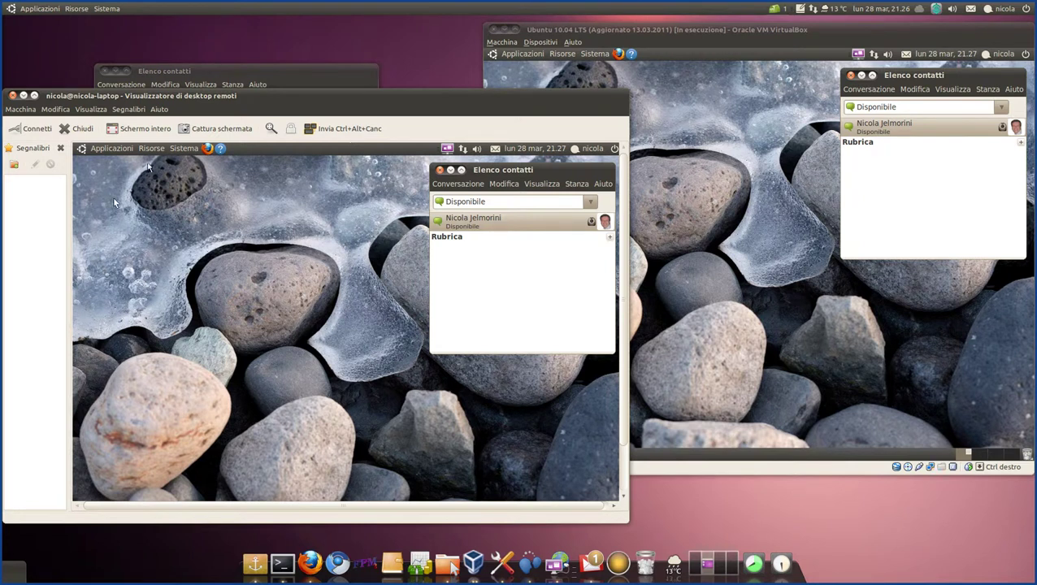
Close the remote desktop connection and quit the viewer.
{"action": "left_click", "coordinate": [83, 134]}
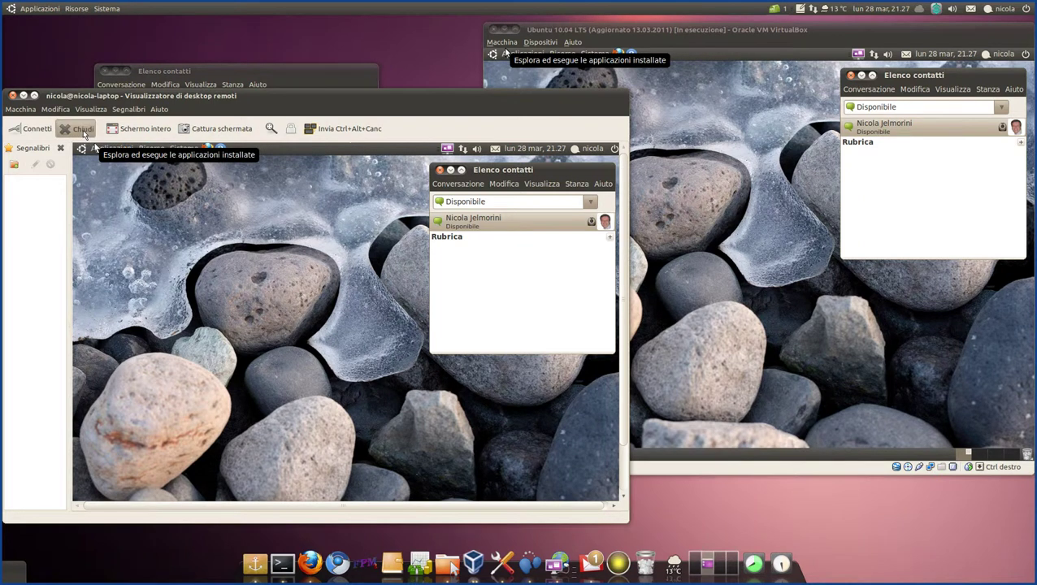
{"action": "left_click", "coordinate": [22, 109]}
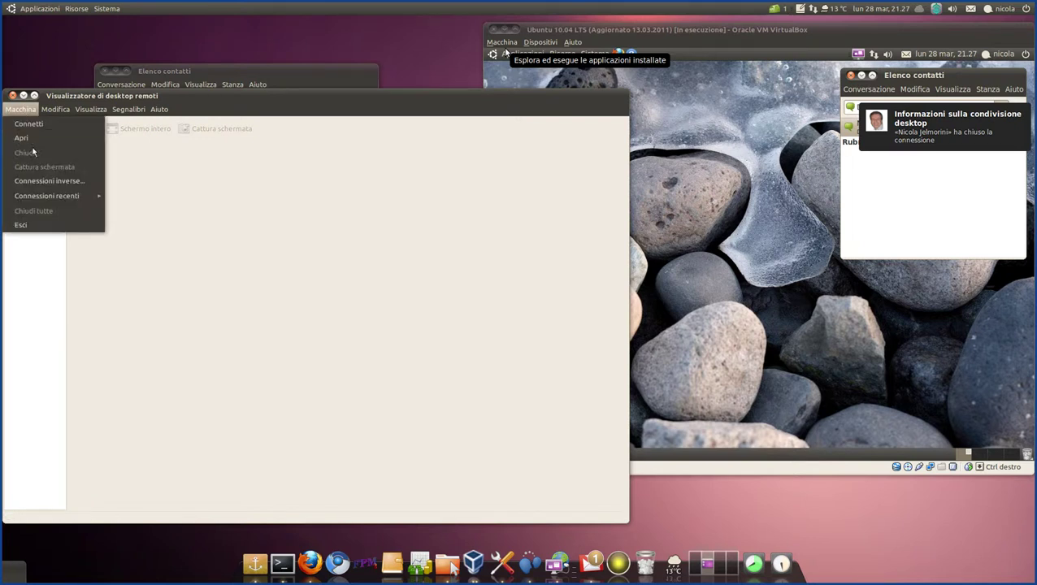
{"action": "left_click", "coordinate": [44, 223]}
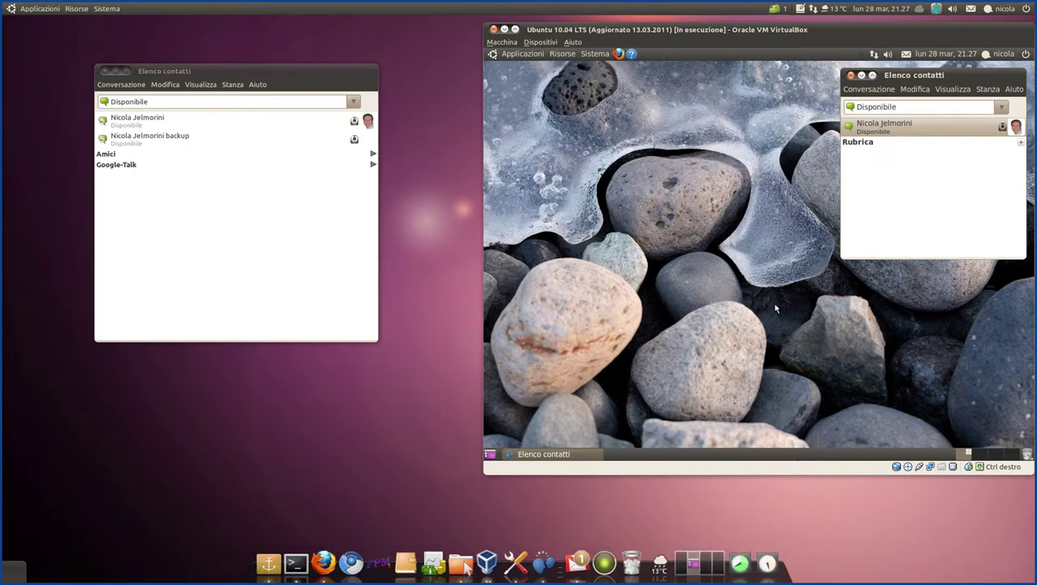
Move the contact list further into the upper-right corner of the virtual machine's desktop.
{"action": "left_click", "coordinate": [729, 301]}
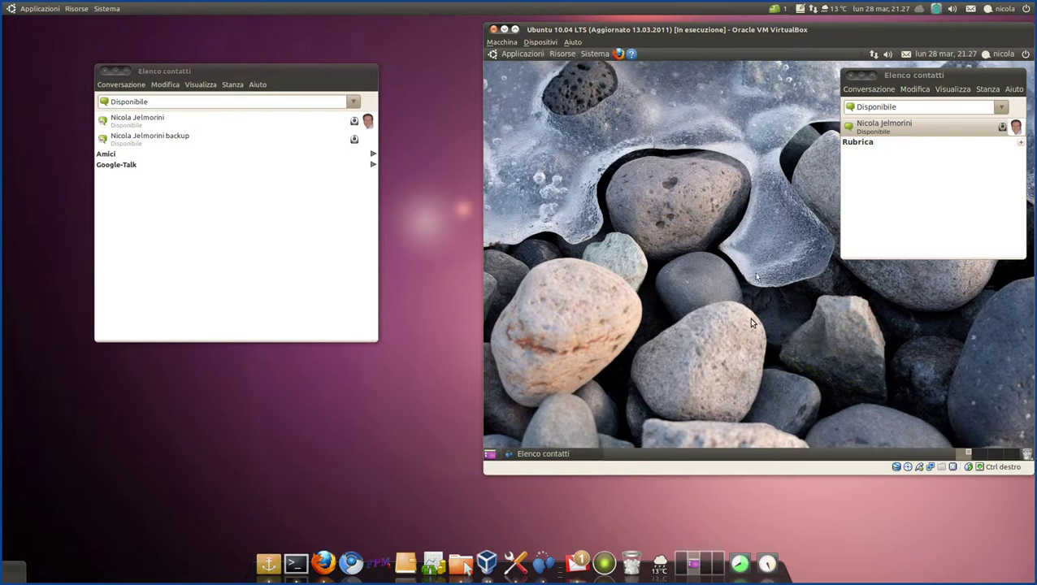
{"action": "left_click_drag", "start_coordinate": [909, 77], "coordinate": [914, 74]}
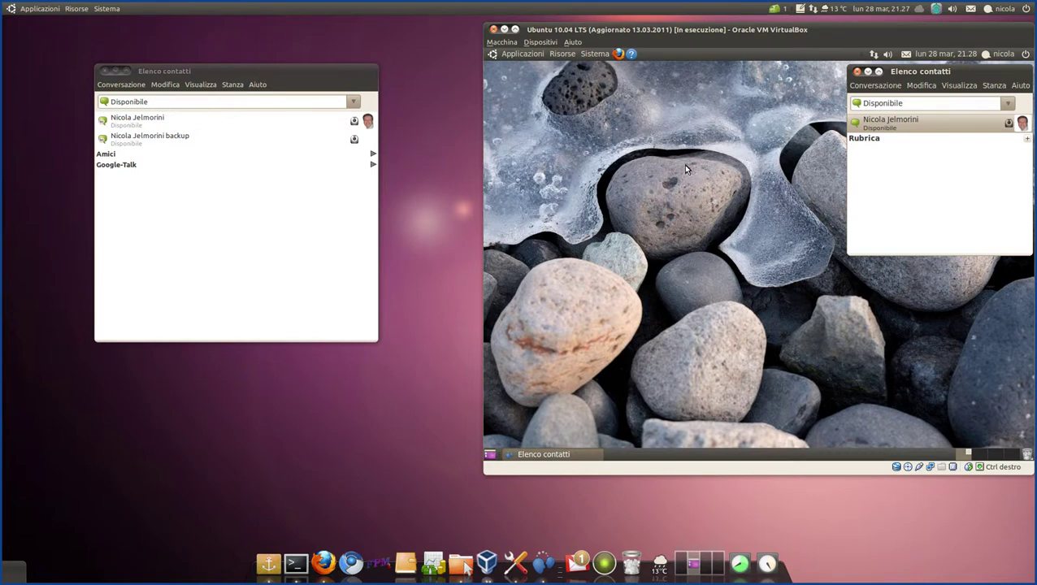
Check the visual effects setting in the virtual machine's appearance preferences and close the dialog.
{"action": "left_click", "coordinate": [593, 53]}
{"action": "mouse_move", "coordinate": [596, 67]}
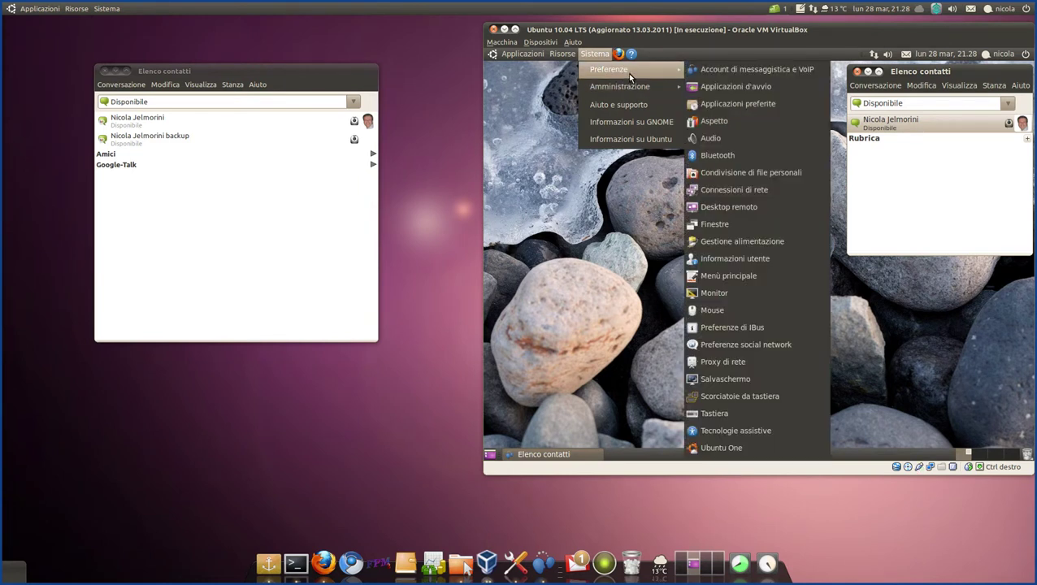
{"action": "left_click", "coordinate": [717, 121]}
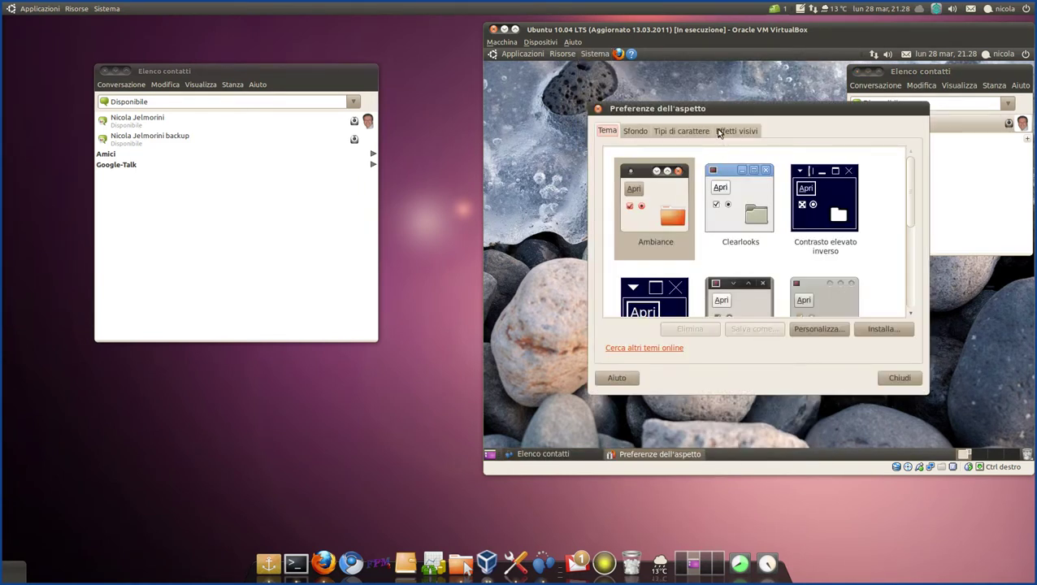
{"action": "left_click", "coordinate": [726, 131]}
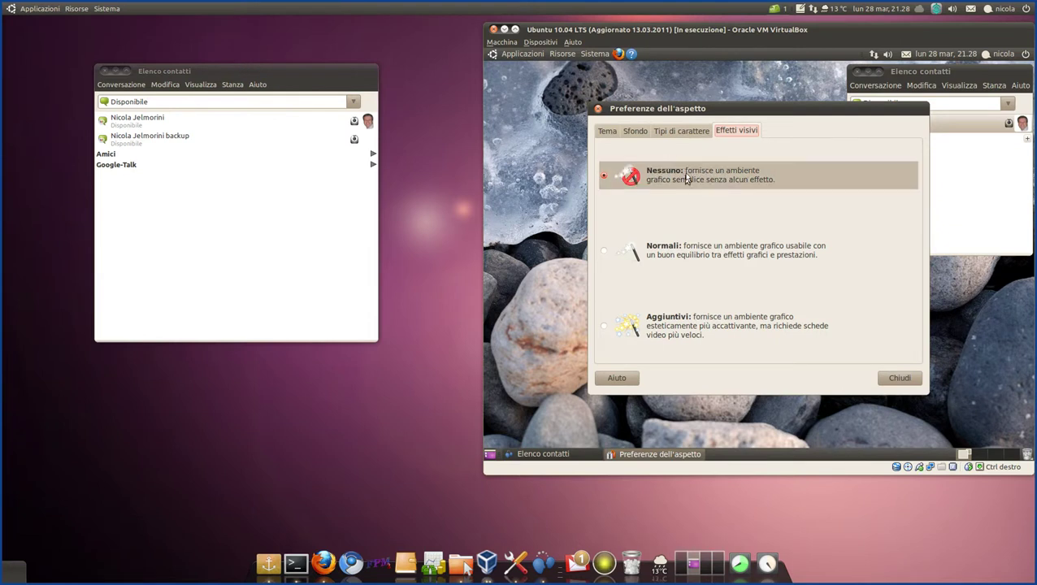
{"action": "left_click", "coordinate": [894, 381]}
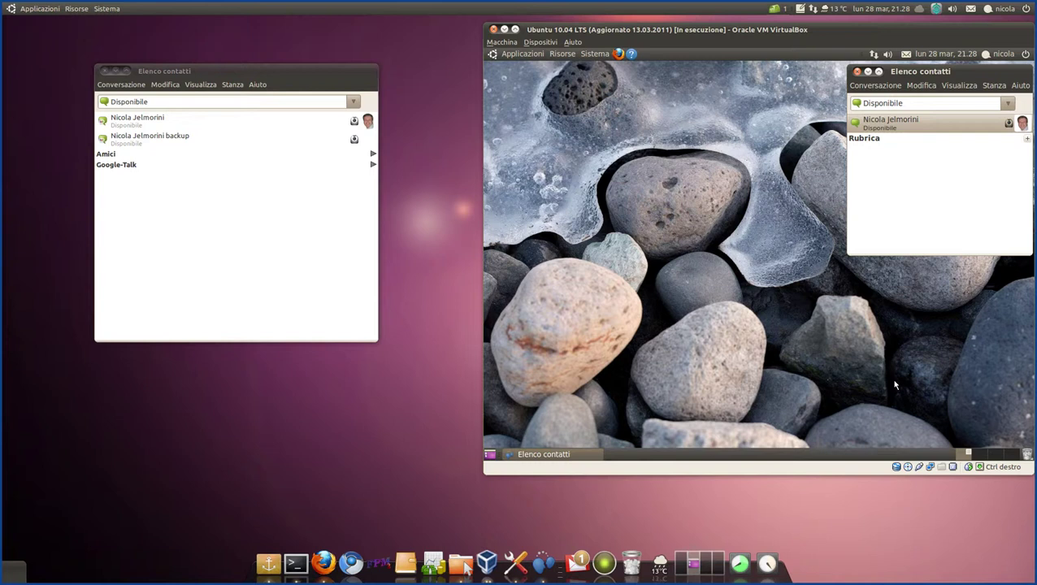
Move the host's contact list window closer to the upper-left corner of the host desktop.
{"action": "left_click", "coordinate": [246, 274]}
{"action": "left_click_drag", "start_coordinate": [250, 71], "coordinate": [216, 48]}
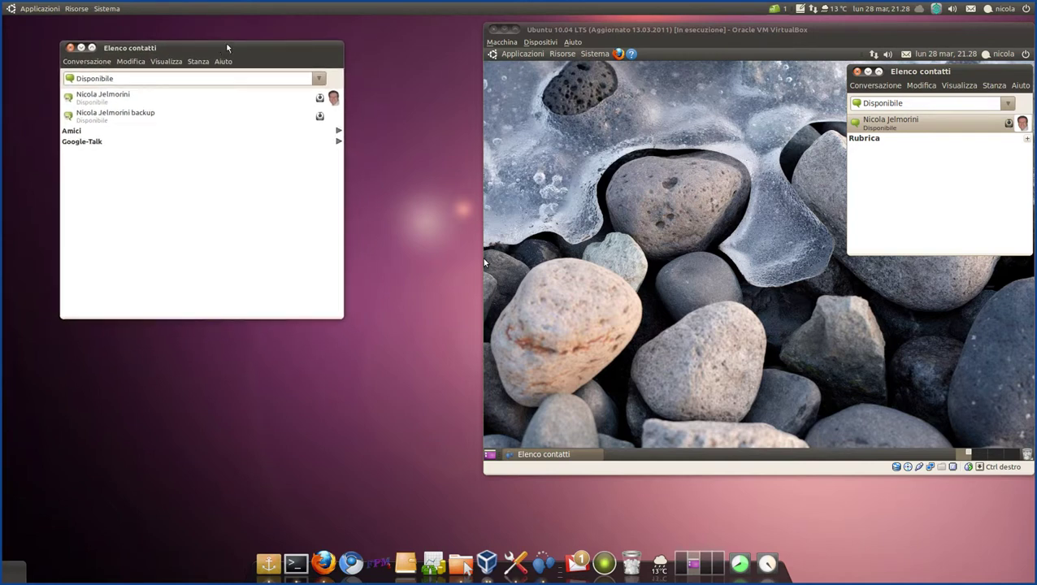
Review the Effetti visivi options in the virtual machine's appearance preferences again, leaving them as they are, and close the dialog.
{"action": "left_click", "coordinate": [687, 207]}
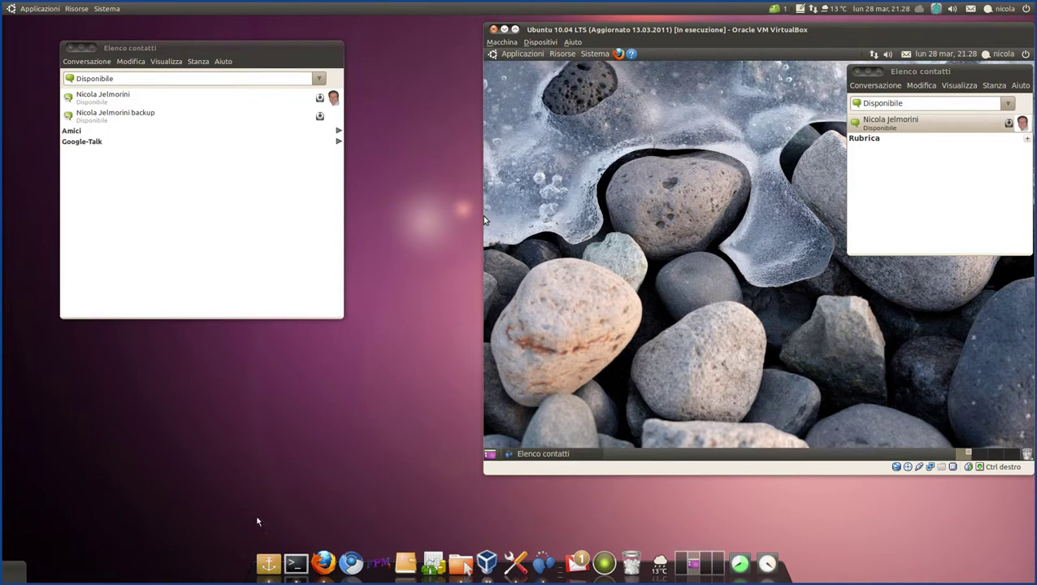
{"action": "left_click", "coordinate": [595, 55]}
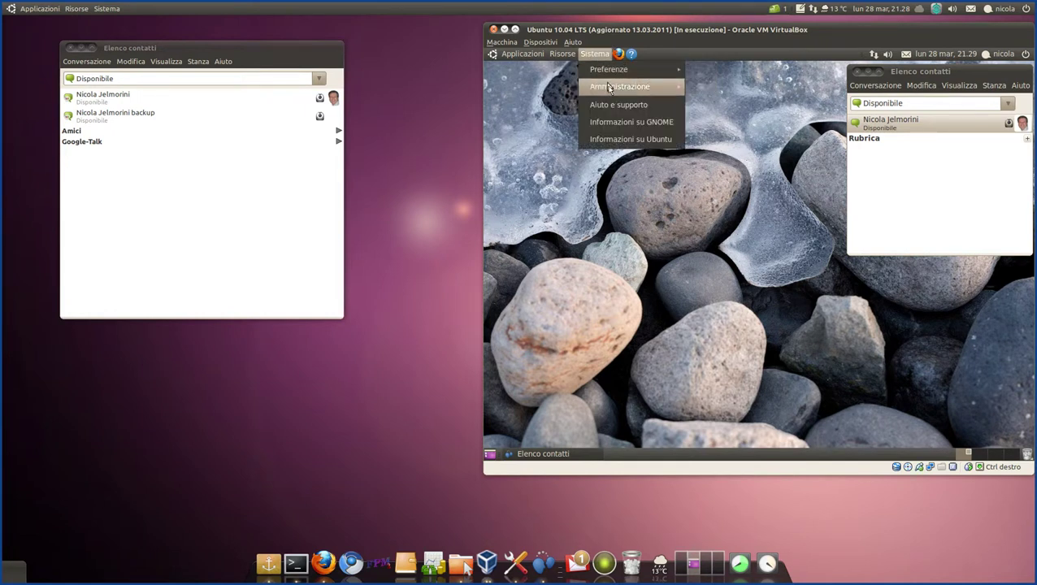
{"action": "mouse_move", "coordinate": [620, 88]}
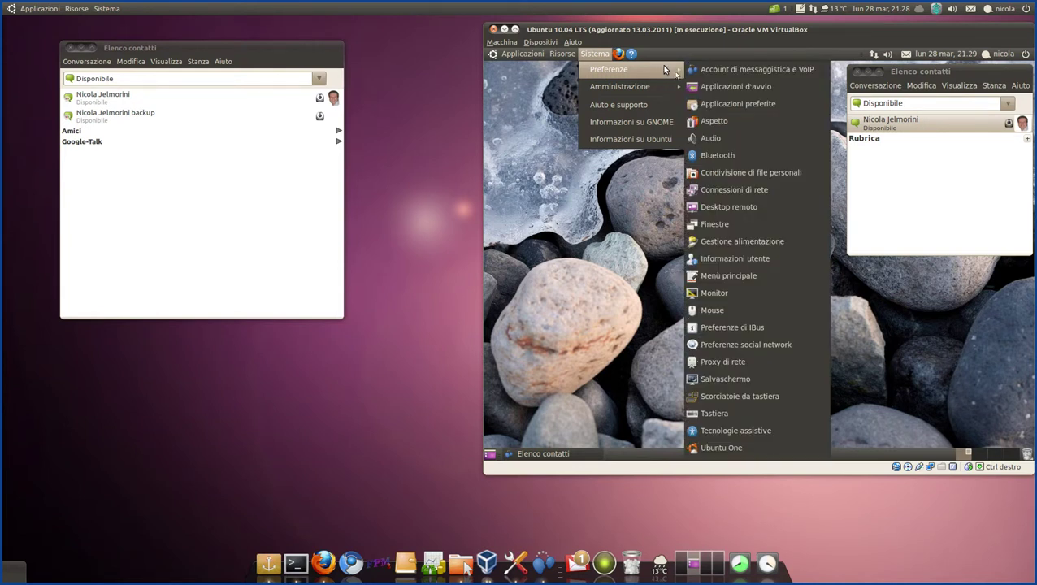
{"action": "left_click", "coordinate": [715, 122]}
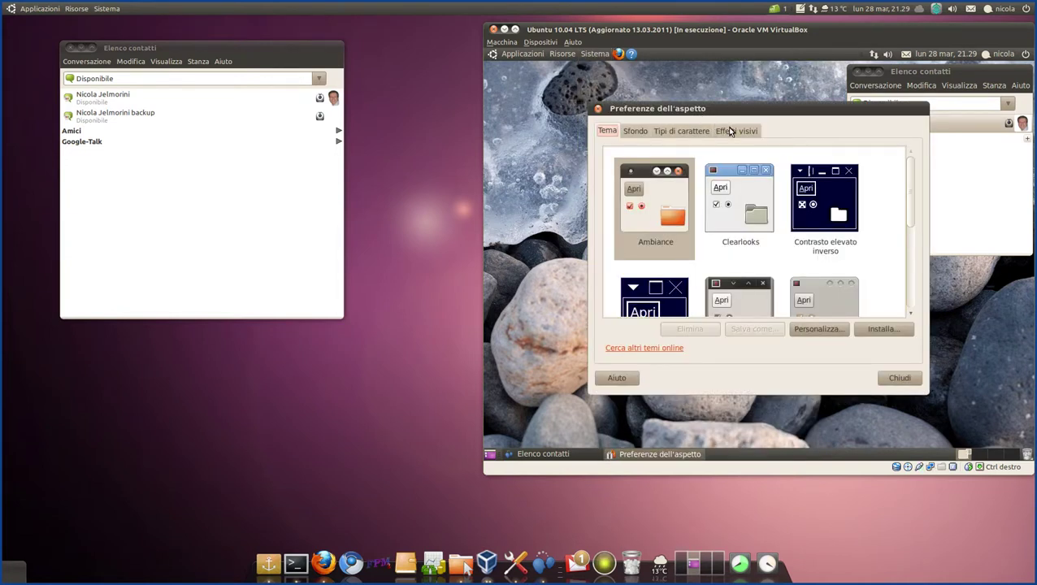
{"action": "left_click", "coordinate": [730, 132]}
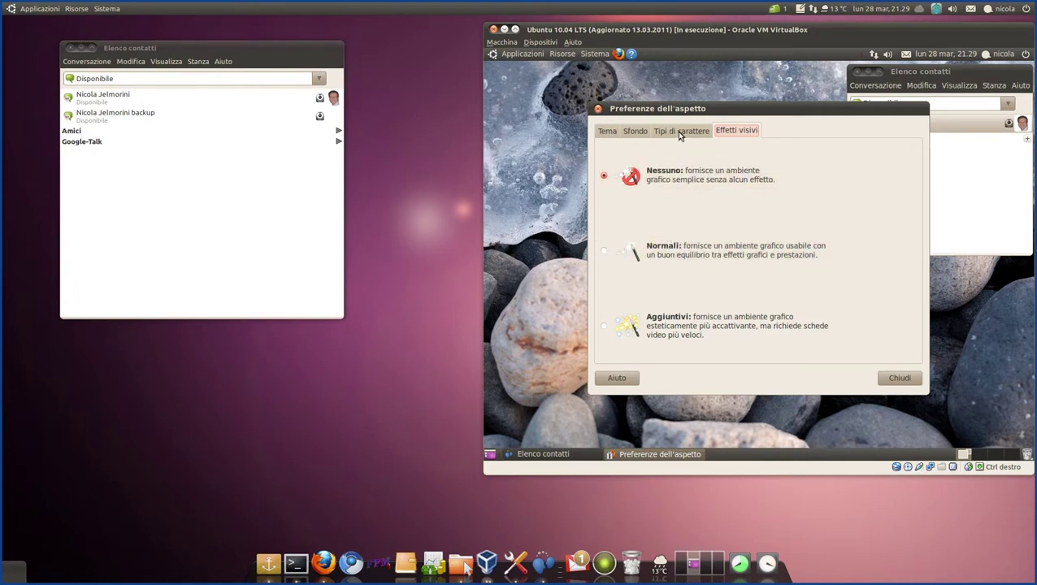
{"action": "left_click", "coordinate": [897, 379]}
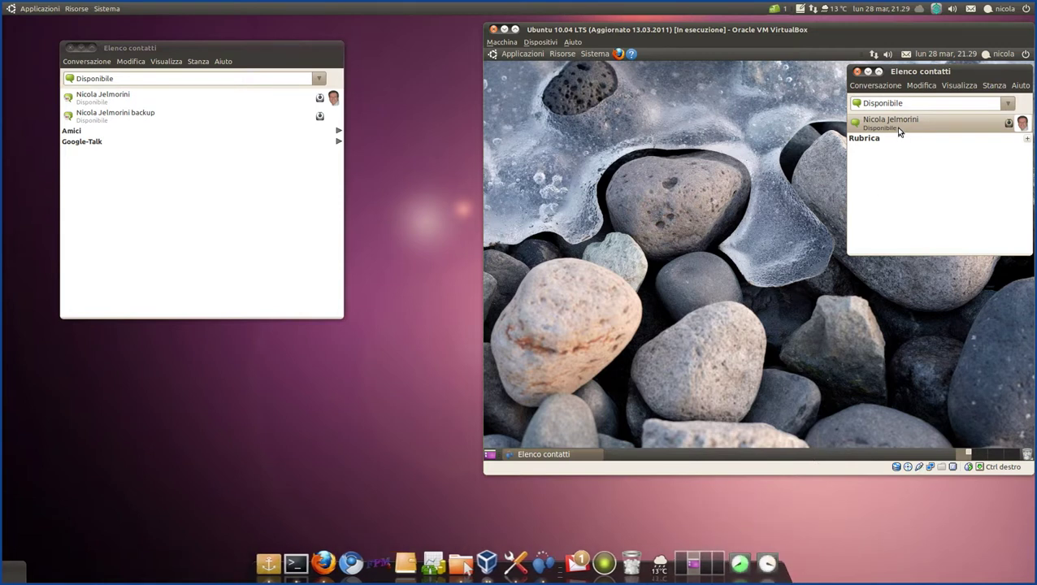
Send the file Scaletta tutorial Unity.txt from the virtual machine's Scaricati folder to the contact in its contact list.
{"action": "mouse_move", "coordinate": [898, 124]}
{"action": "right_click", "coordinate": [930, 130]}
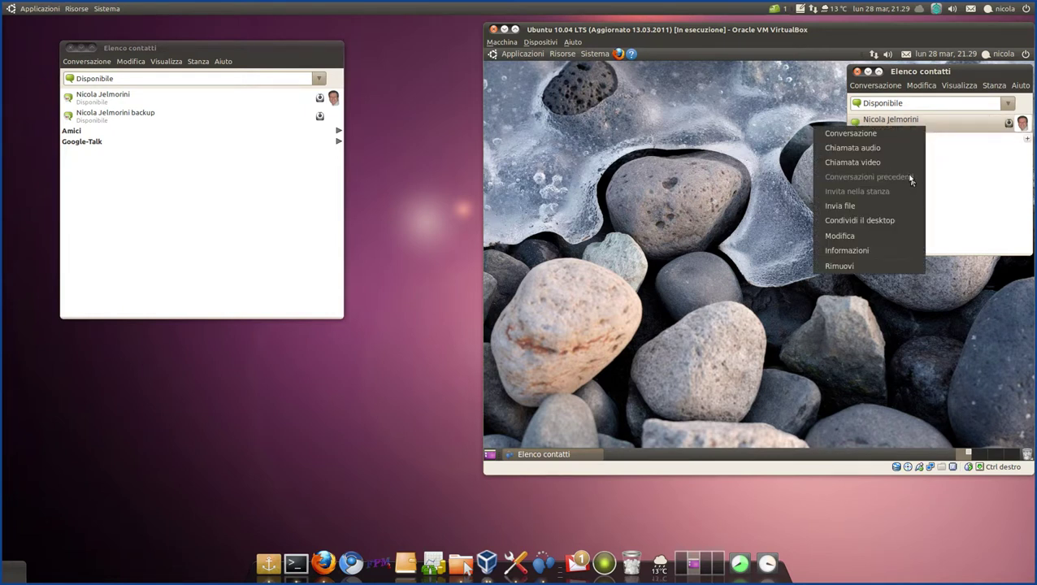
{"action": "left_click", "coordinate": [842, 208]}
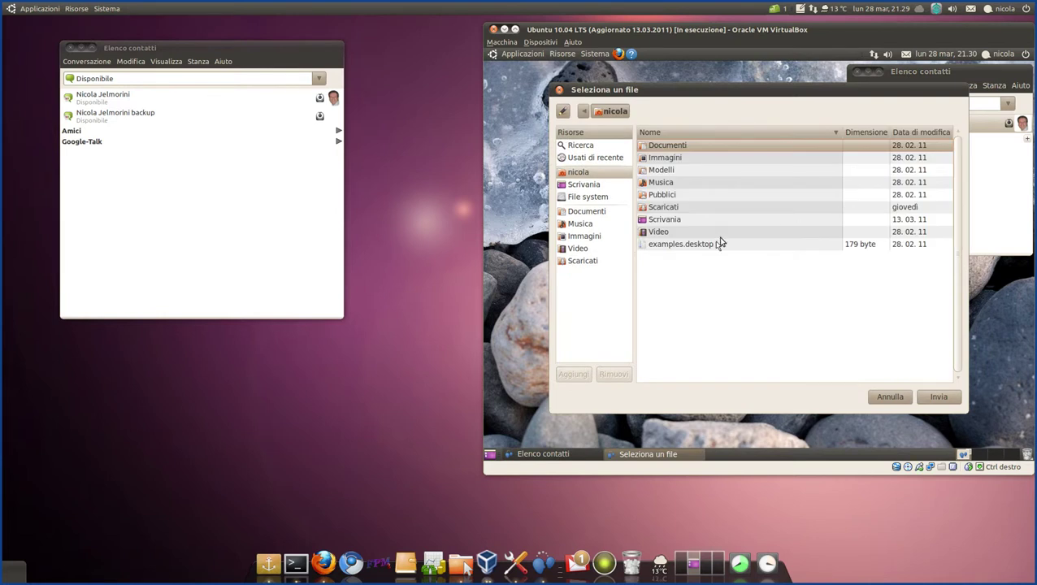
{"action": "left_click", "coordinate": [569, 260]}
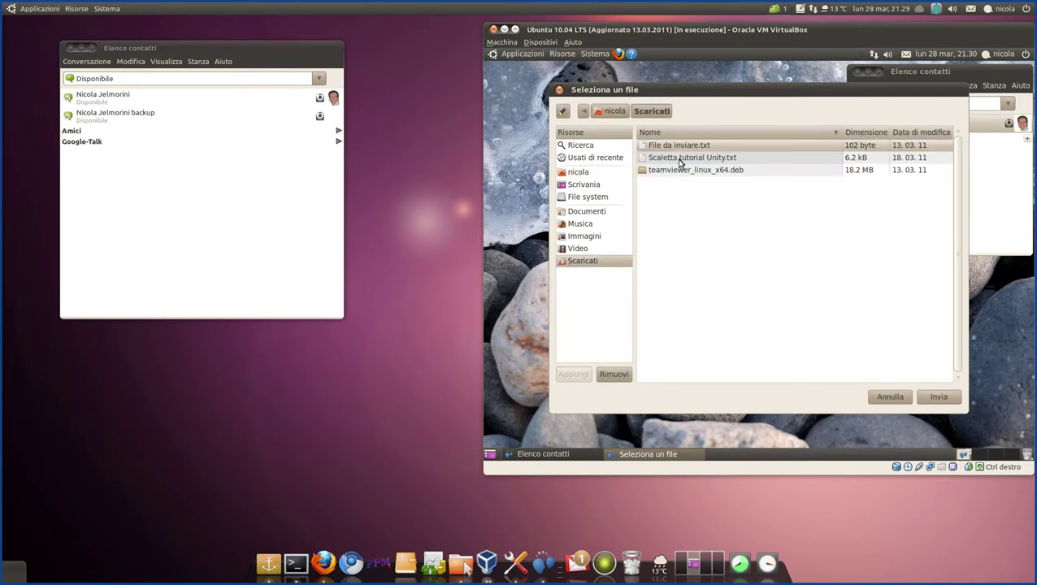
{"action": "left_click", "coordinate": [681, 159]}
{"action": "left_click", "coordinate": [934, 399]}
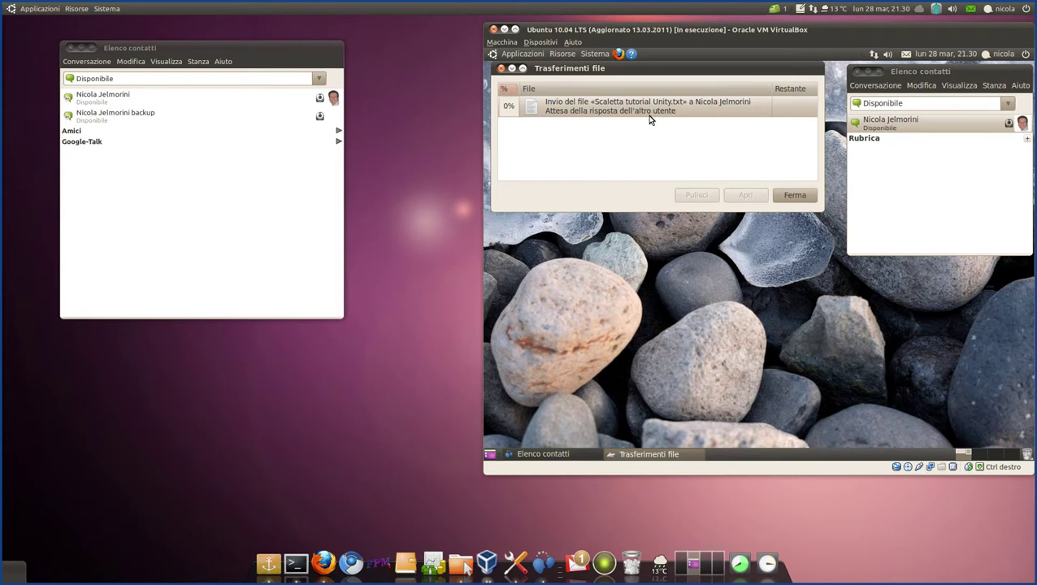
Accept the incoming file on the host and save it in Scaricati as Scaletta tutorial Unity3.txt.
{"action": "left_click", "coordinate": [973, 8]}
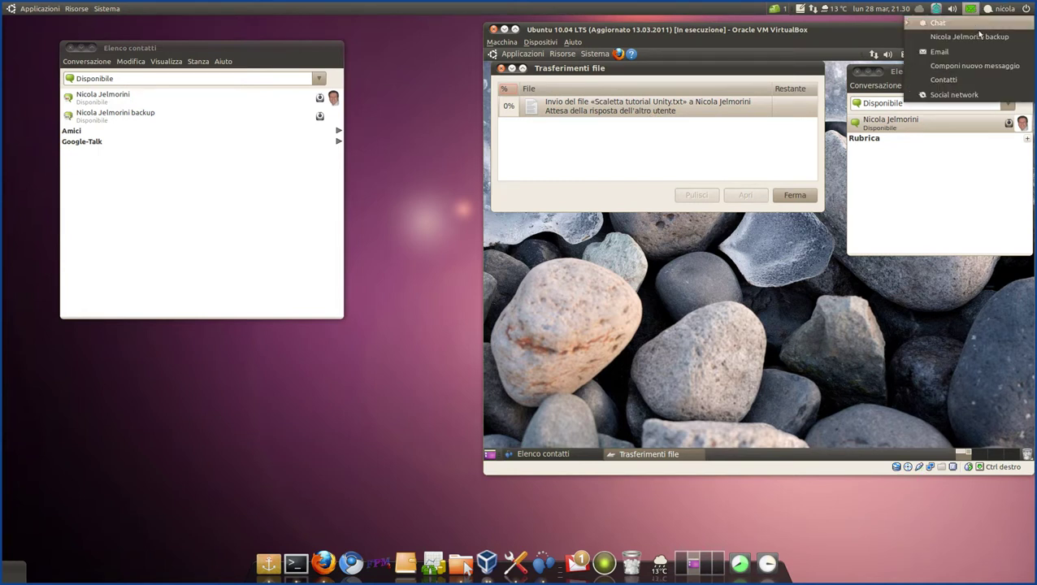
{"action": "left_click", "coordinate": [980, 38]}
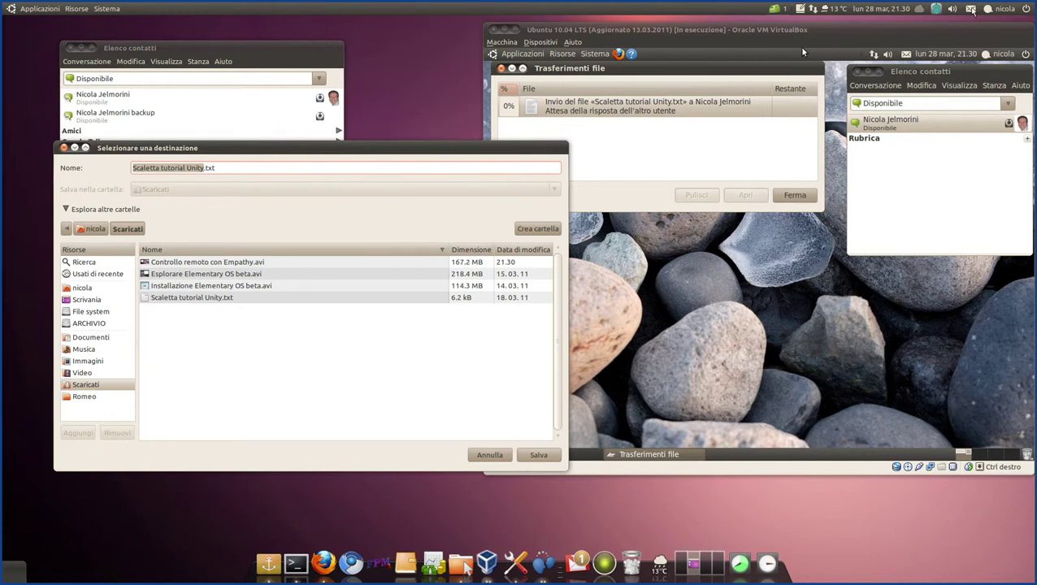
{"action": "left_click", "coordinate": [971, 9]}
{"action": "left_click", "coordinate": [971, 9]}
{"action": "left_click_drag", "start_coordinate": [125, 151], "coordinate": [86, 156]}
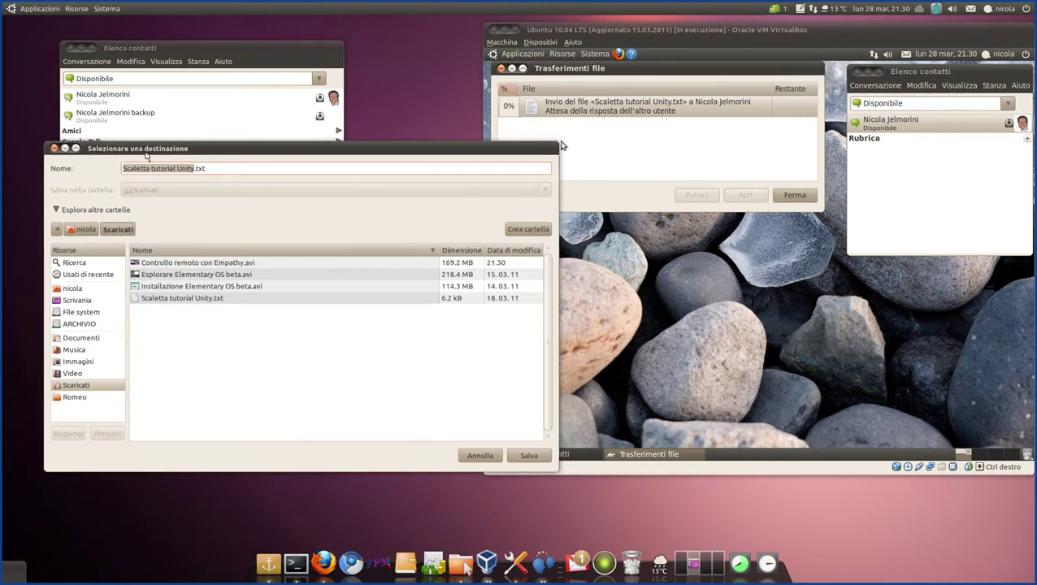
{"action": "left_click", "coordinate": [195, 169]}
{"action": "type", "text": "3"}
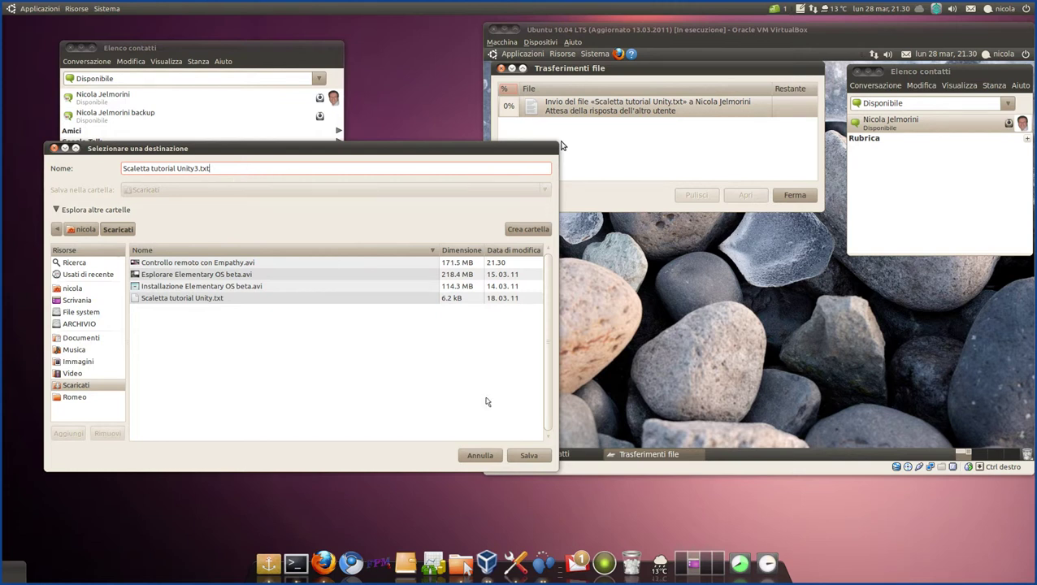
{"action": "left_click", "coordinate": [529, 456]}
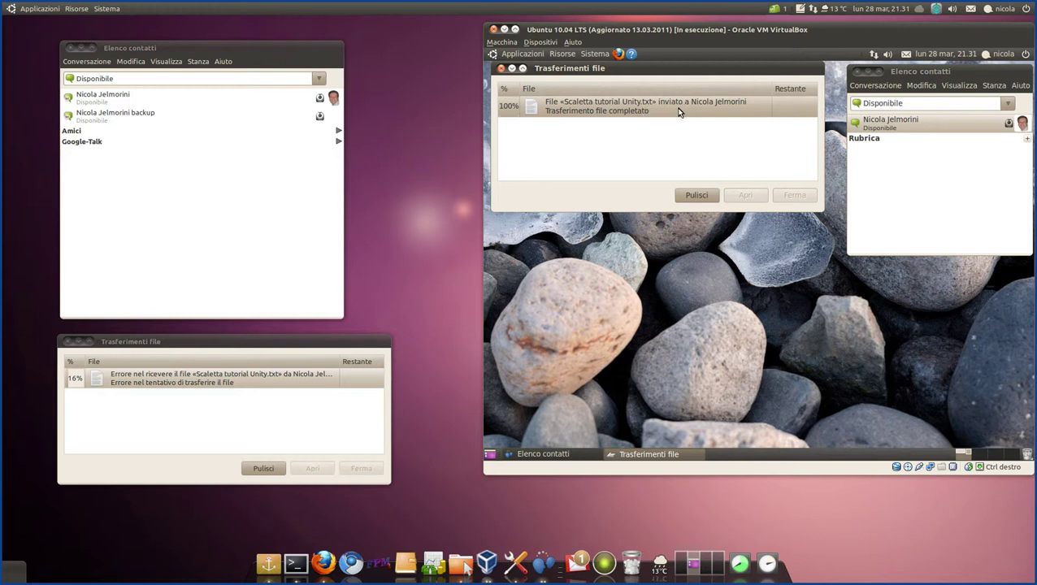
Check the host's Scaricati folder for the received Scaletta tutorial Unity3.txt and minimize the file browser.
{"action": "left_click", "coordinate": [135, 387]}
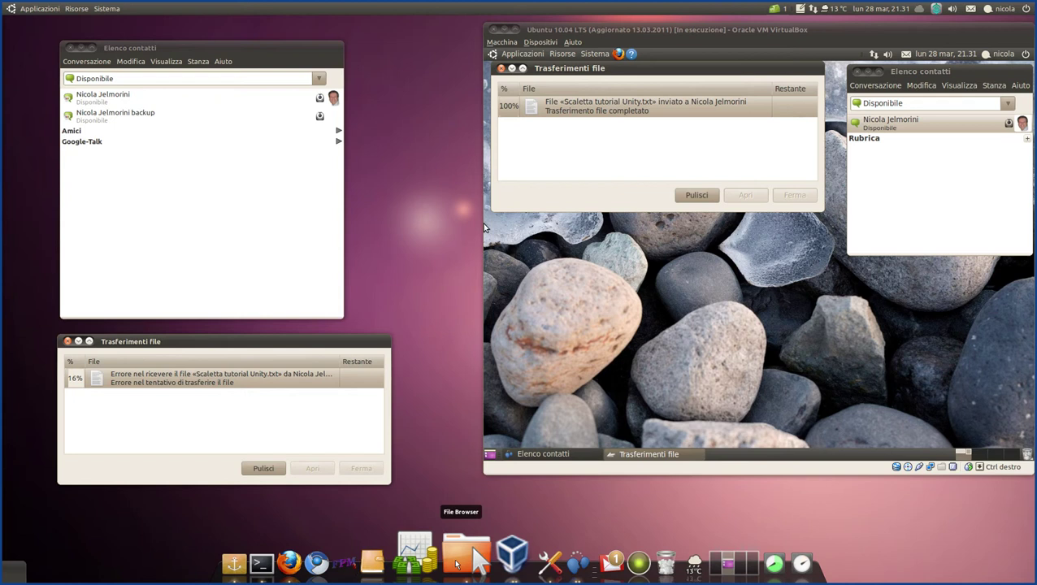
{"action": "left_click", "coordinate": [457, 563]}
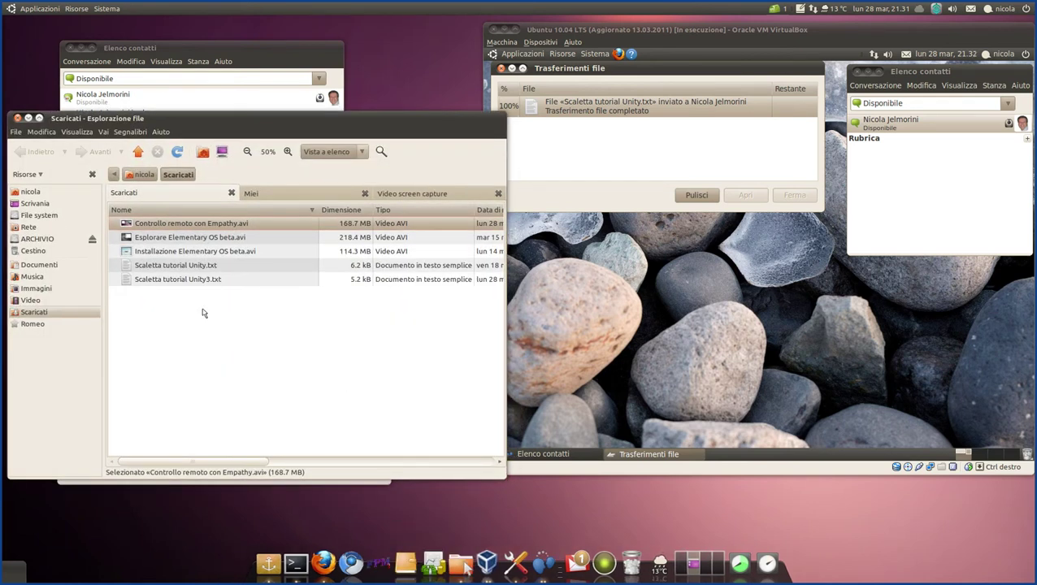
{"action": "left_click", "coordinate": [177, 281]}
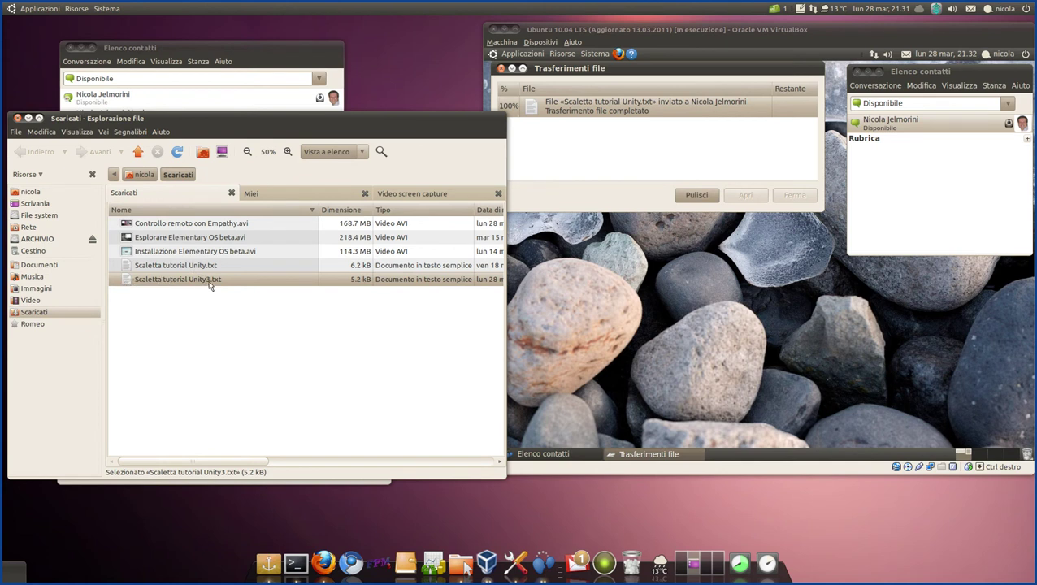
{"action": "left_click", "coordinate": [27, 119]}
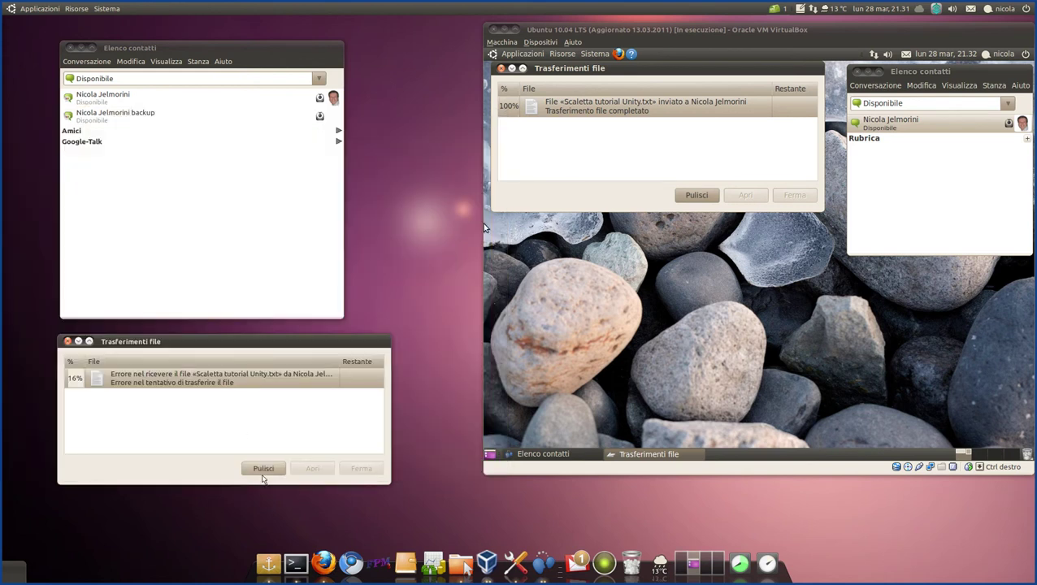
Clear the file transfer lists on the host and in the virtual machine, and close both transfer windows.
{"action": "left_click_drag", "start_coordinate": [139, 346], "coordinate": [144, 341]}
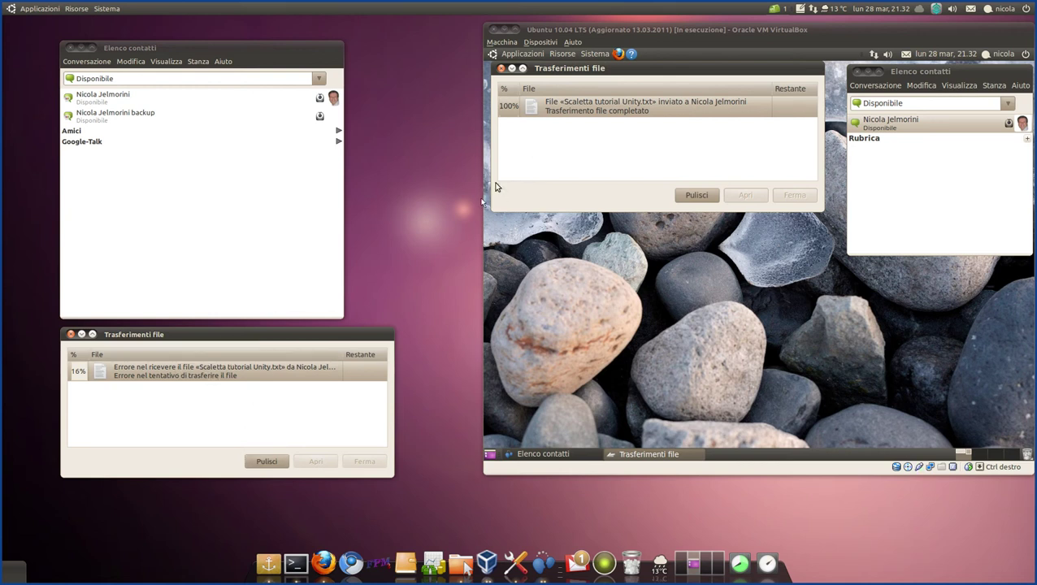
{"action": "left_click", "coordinate": [267, 461]}
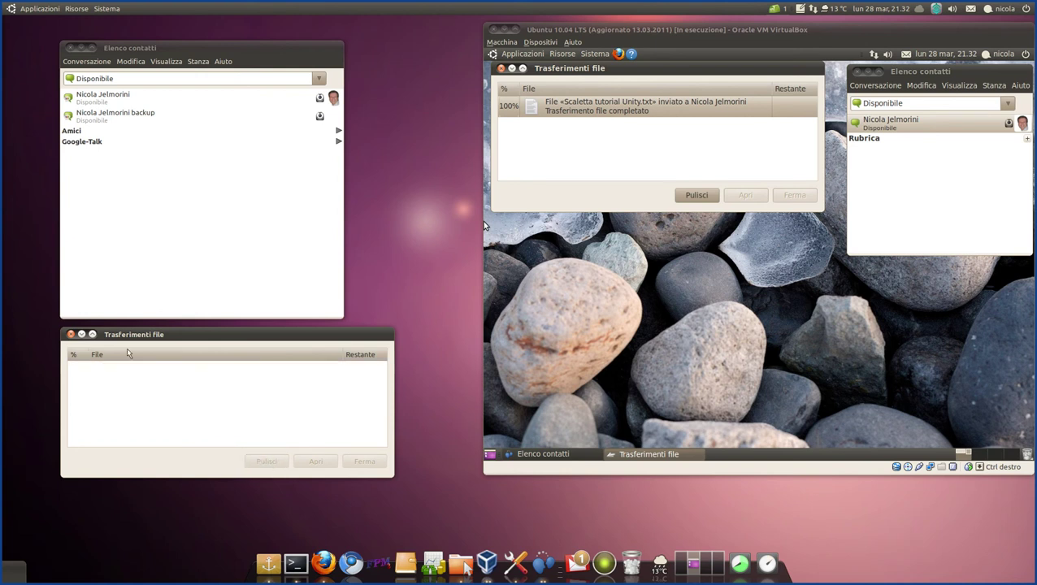
{"action": "left_click", "coordinate": [71, 335]}
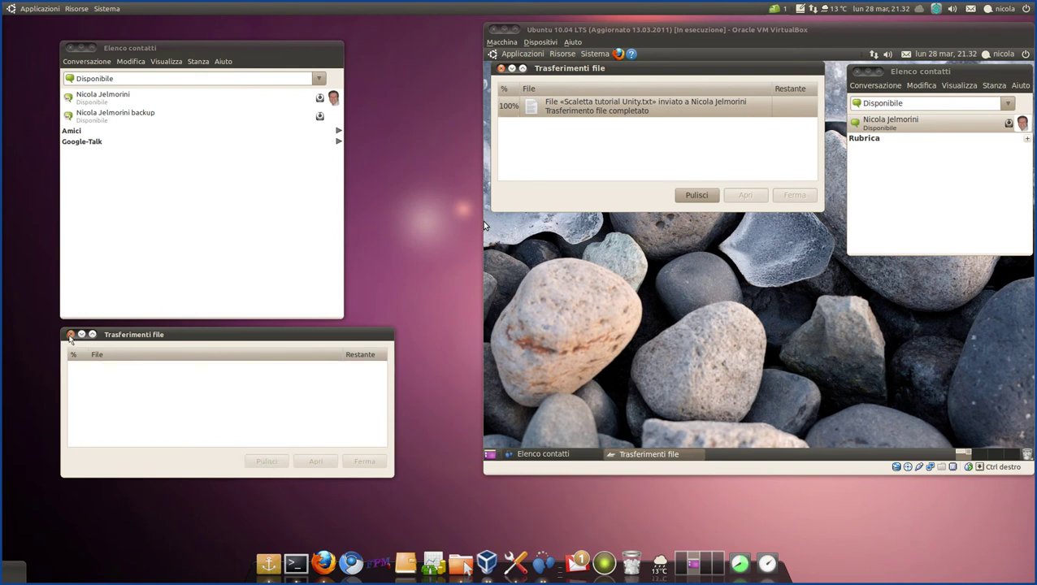
{"action": "left_click", "coordinate": [692, 196]}
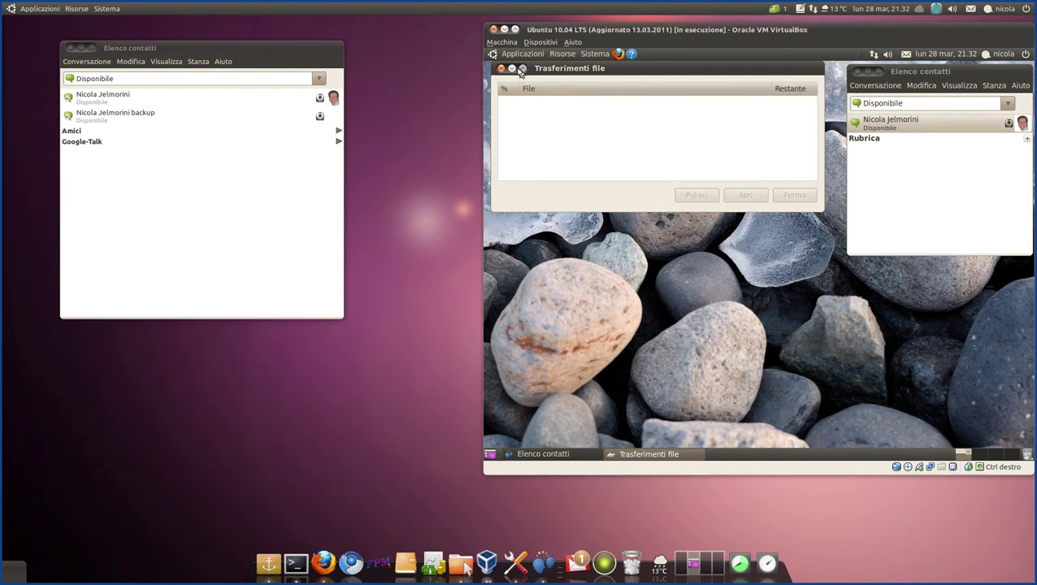
{"action": "left_click", "coordinate": [502, 69]}
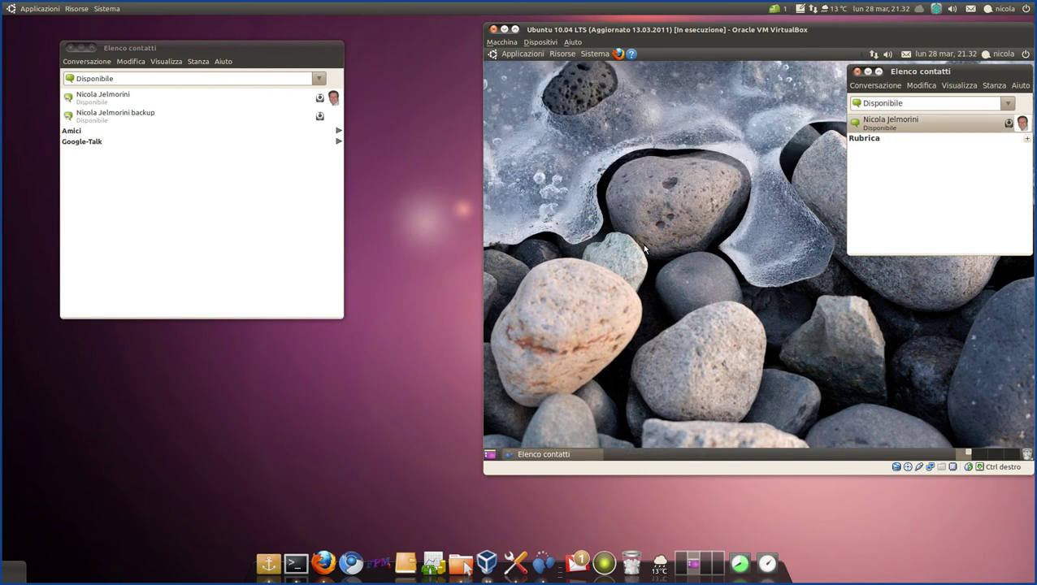